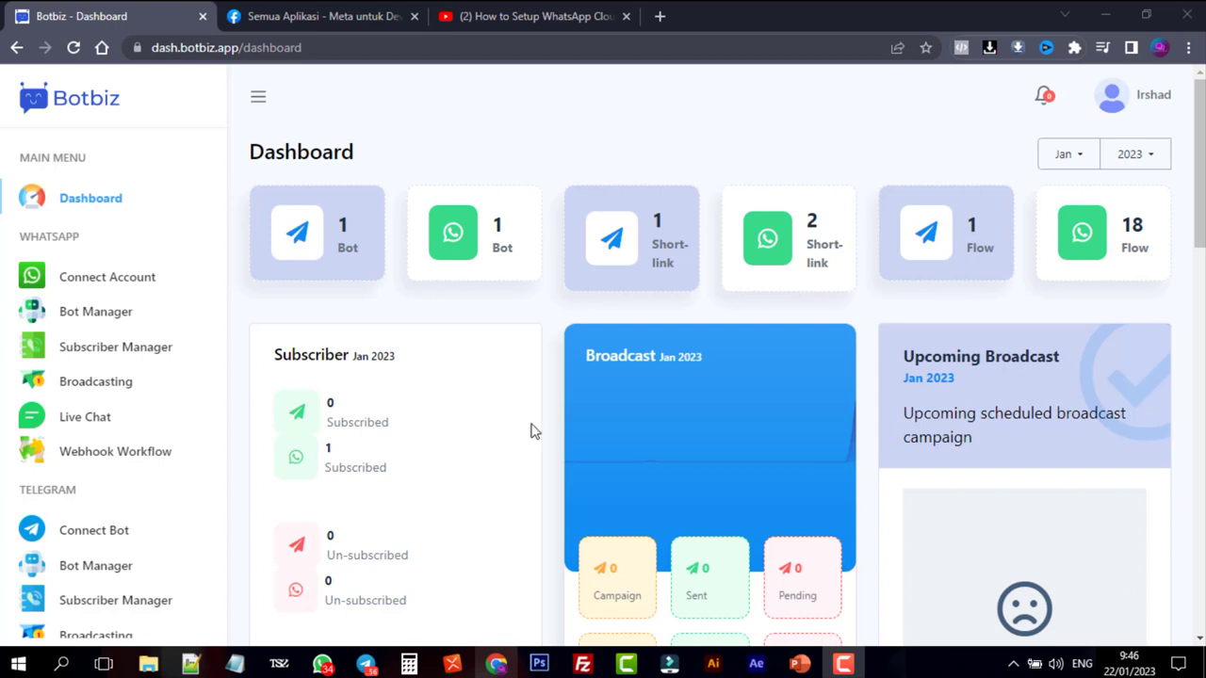
# Go to WhatsApp > Connect Account in Botbiz and bring the account ID and token fields into view.
pyautogui.click(100, 283)
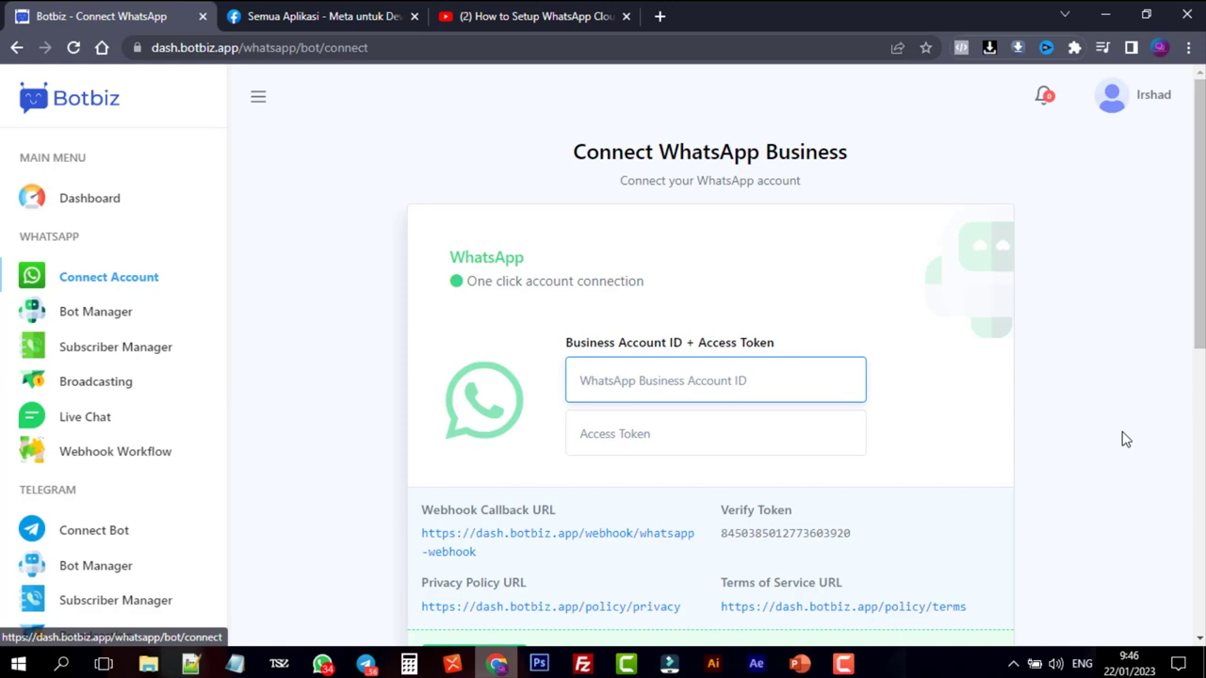
pyautogui.moveTo(1202, 262); pyautogui.dragTo(1204, 285)
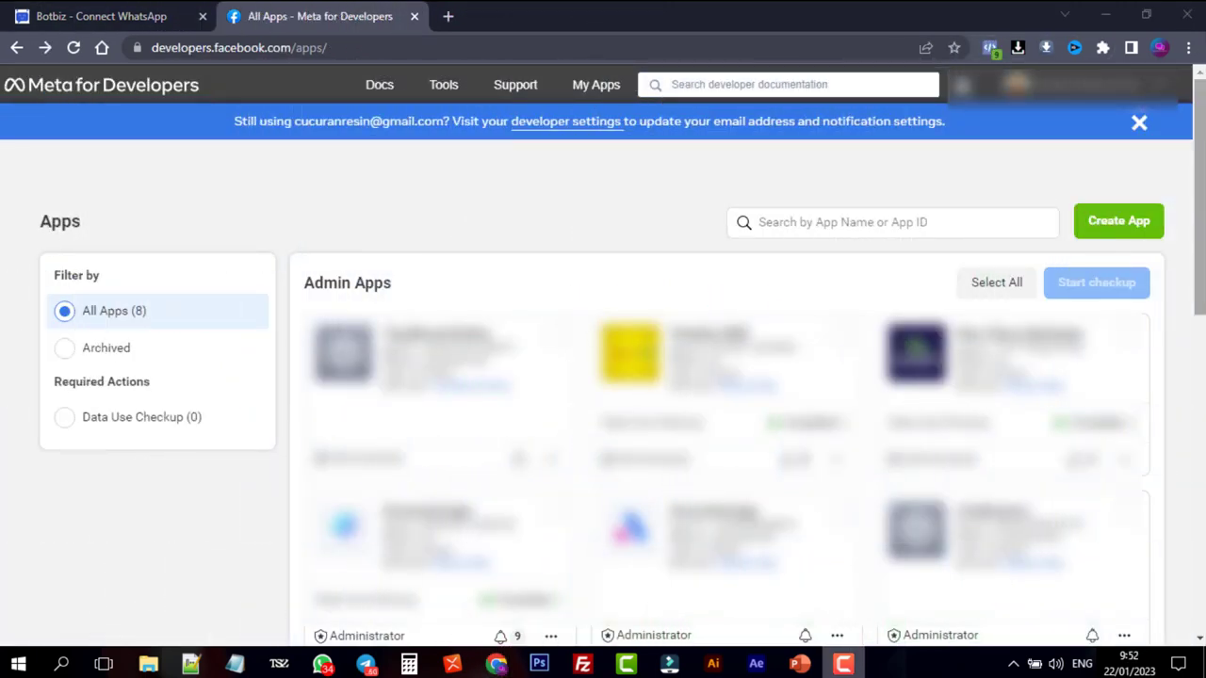
# Begin a new Meta app, choose the Business app type and continue to details.
pyautogui.click(1117, 235)
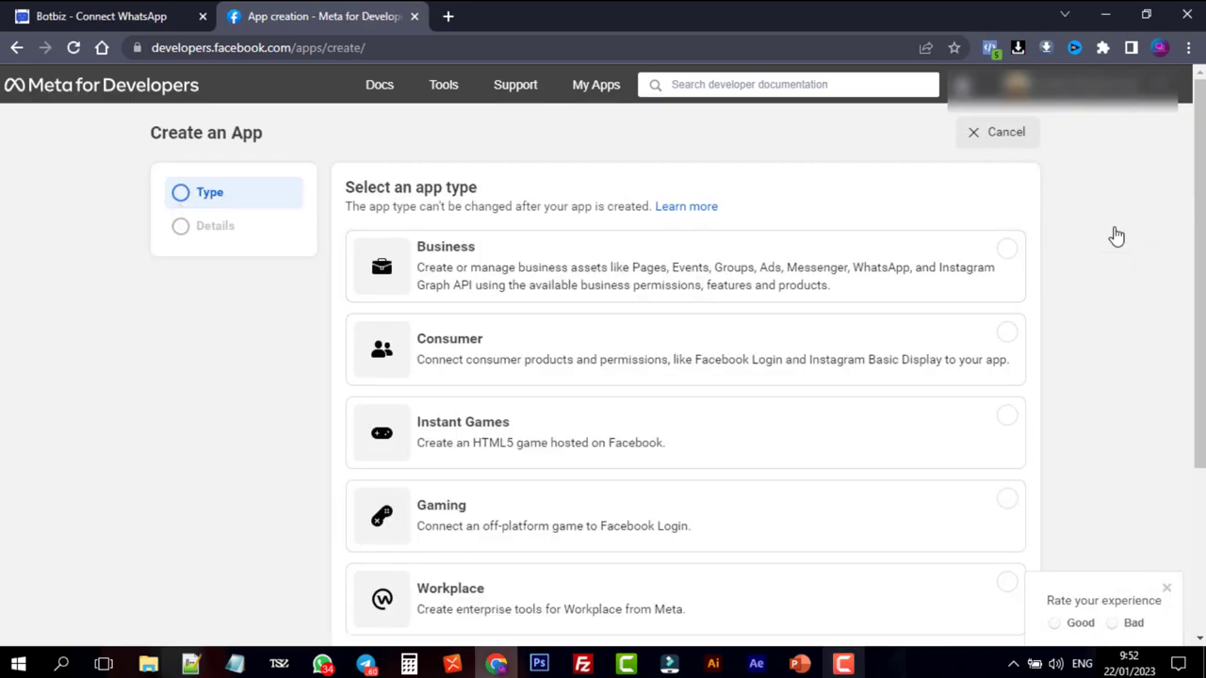
pyautogui.click(1005, 267)
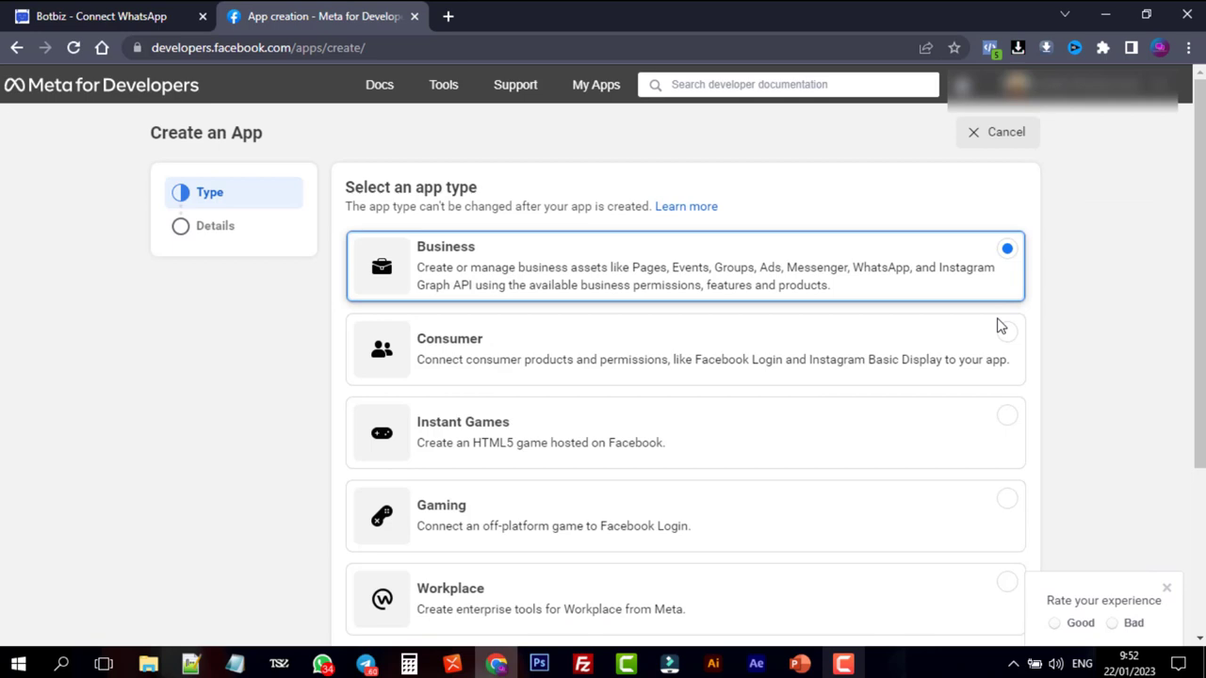
pyautogui.scroll(-3, 996, 324)
pyautogui.click(998, 596)
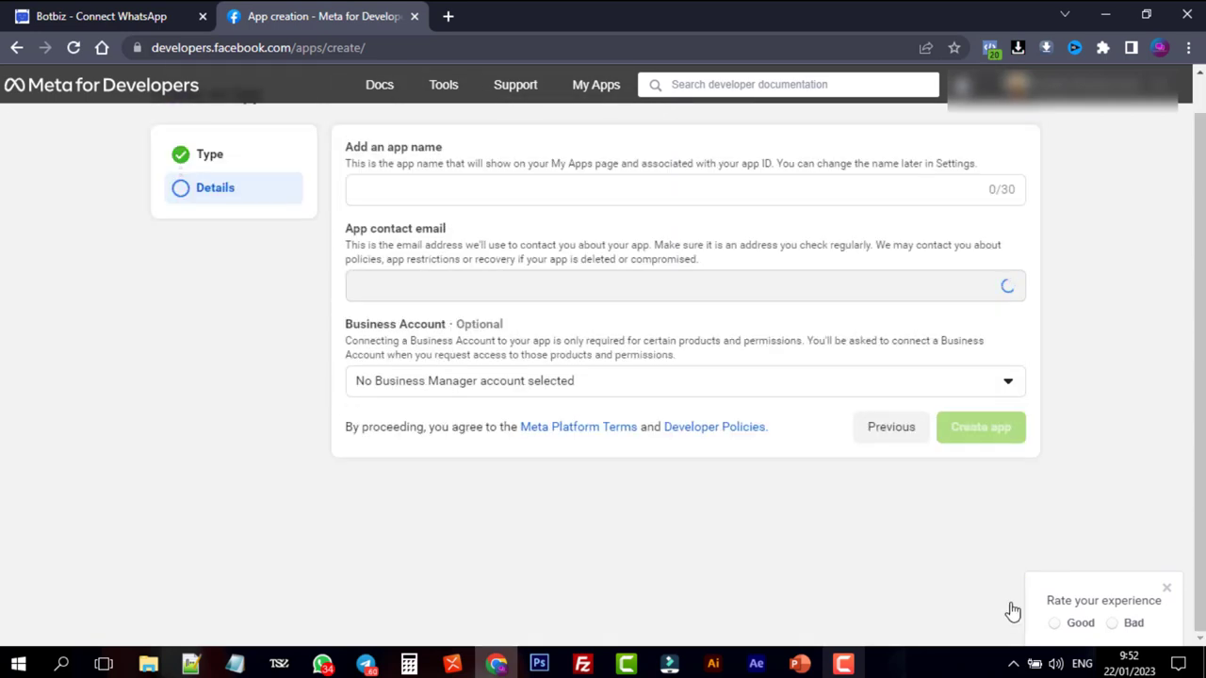
# Name the app 'Botbiz App', create it, and confirm with the account password.
pyautogui.click(757, 207)
pyautogui.write('Botbiz App')
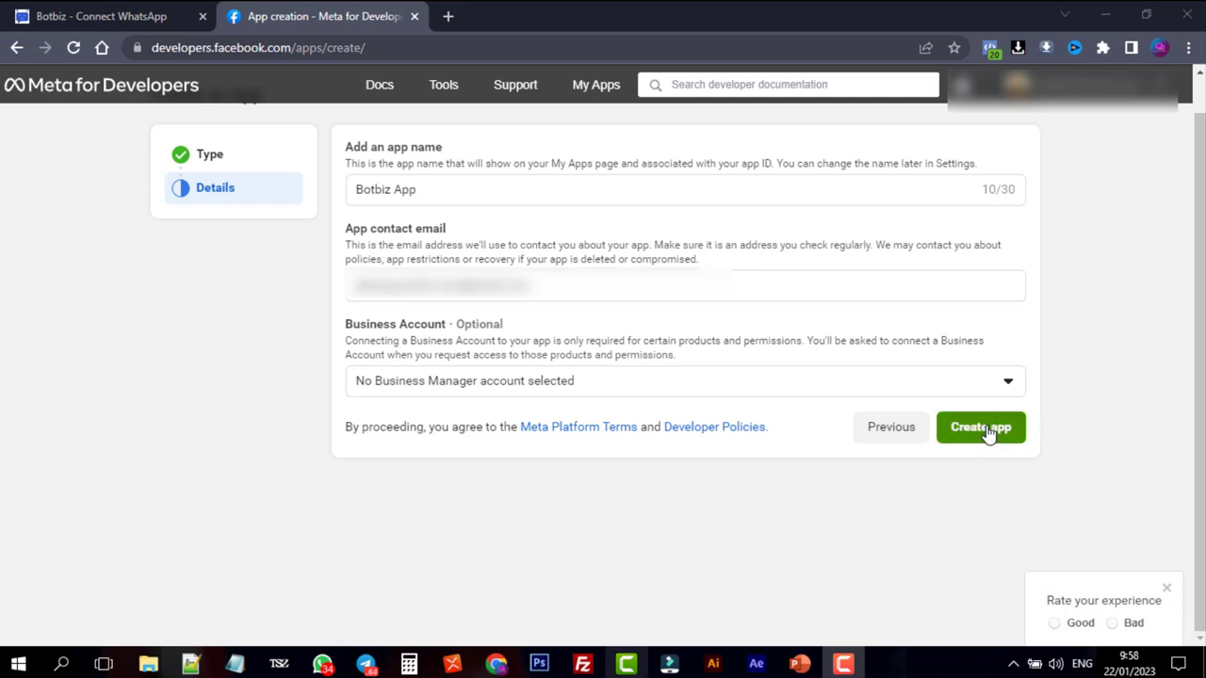
pyautogui.click(985, 429)
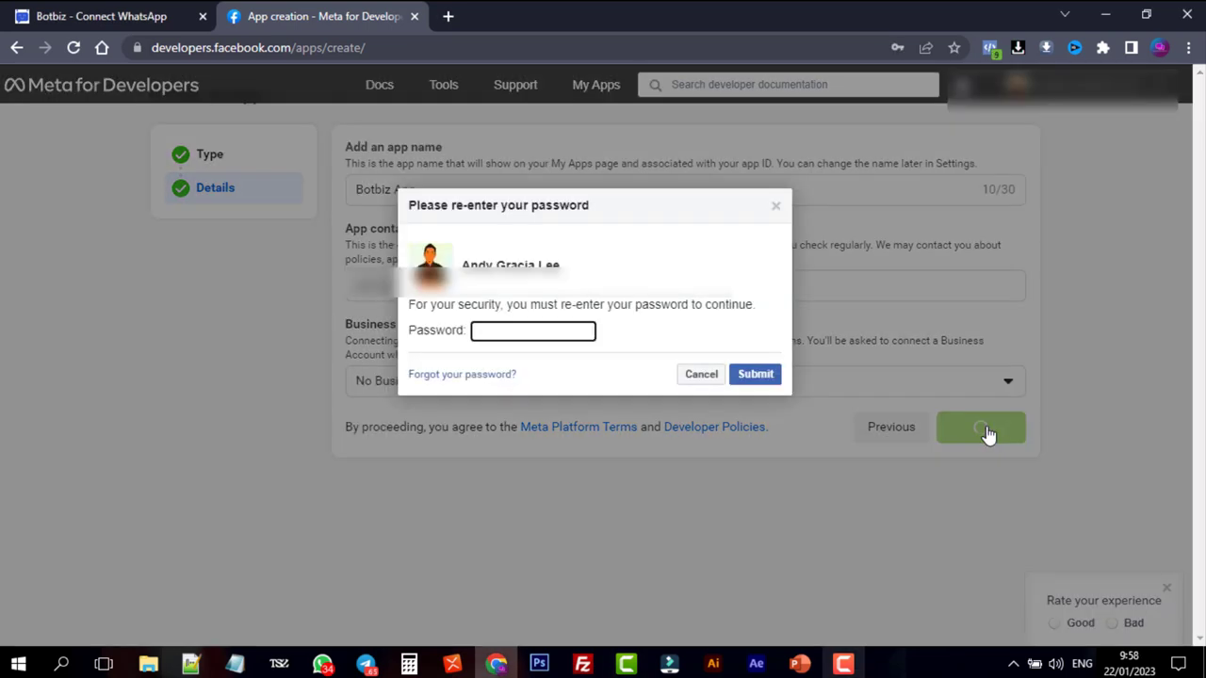
pyautogui.press('Return')
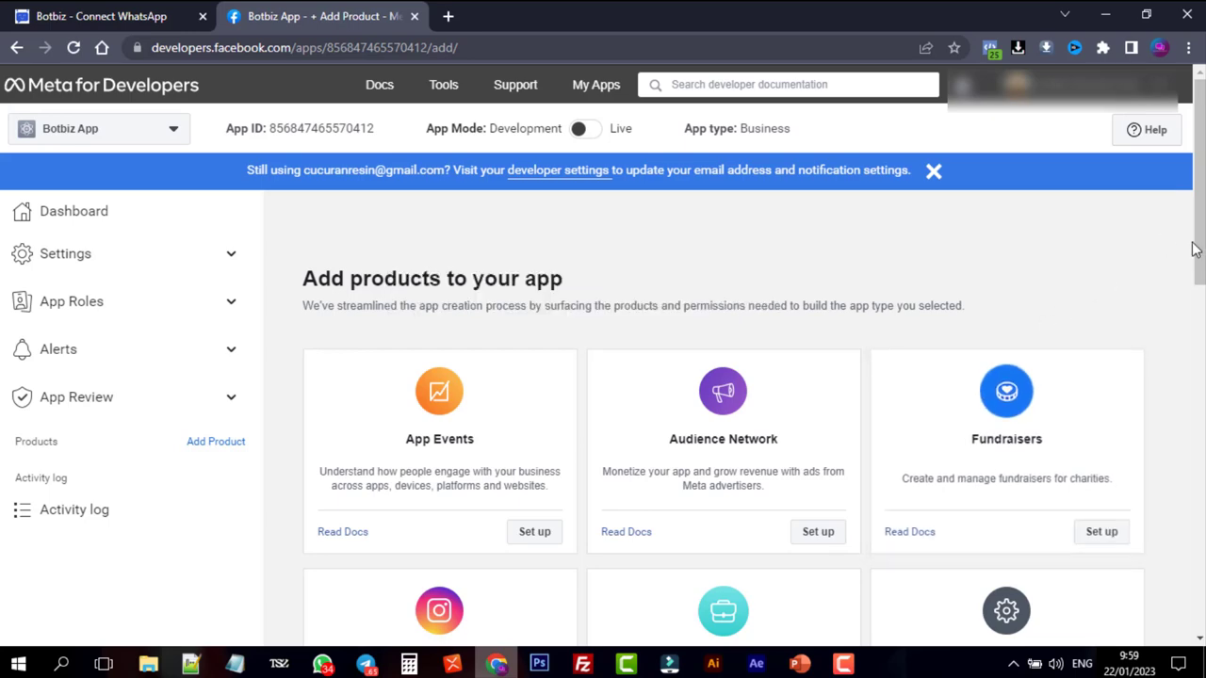
# Set up WhatsApp on Botbiz App, keeping 'Create a business account' selected, and continue.
pyautogui.scroll(-3, 1184, 370)
pyautogui.scroll(-5, 1185, 370)
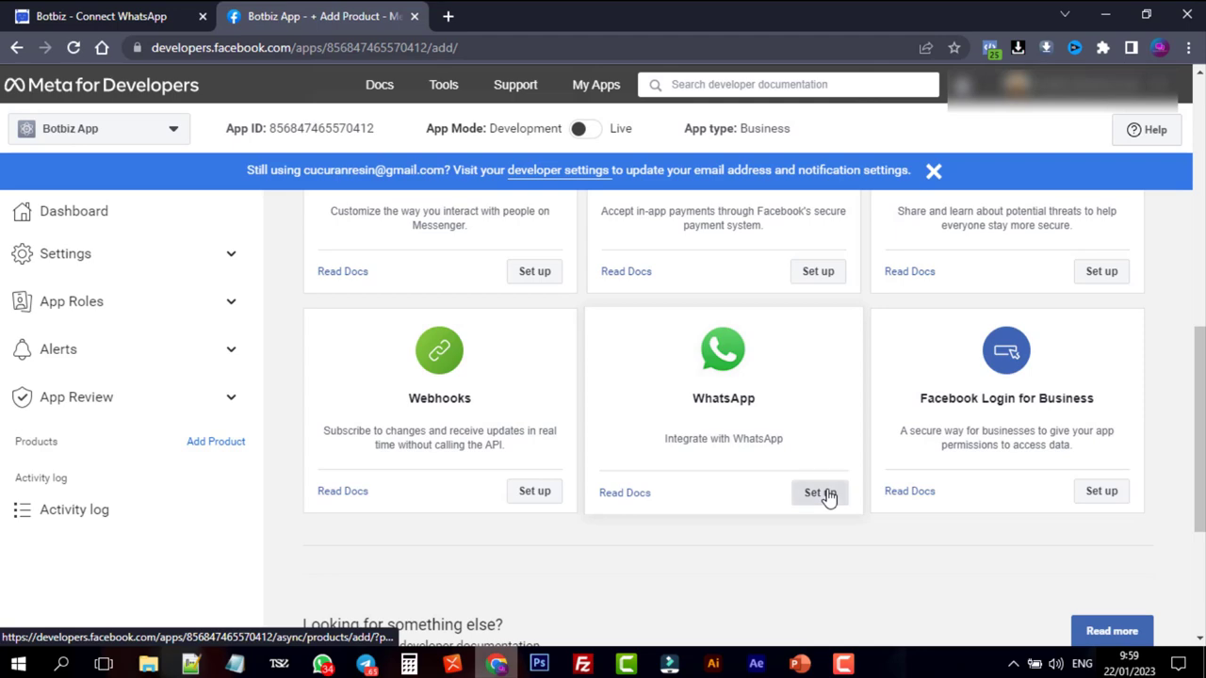
pyautogui.click(827, 498)
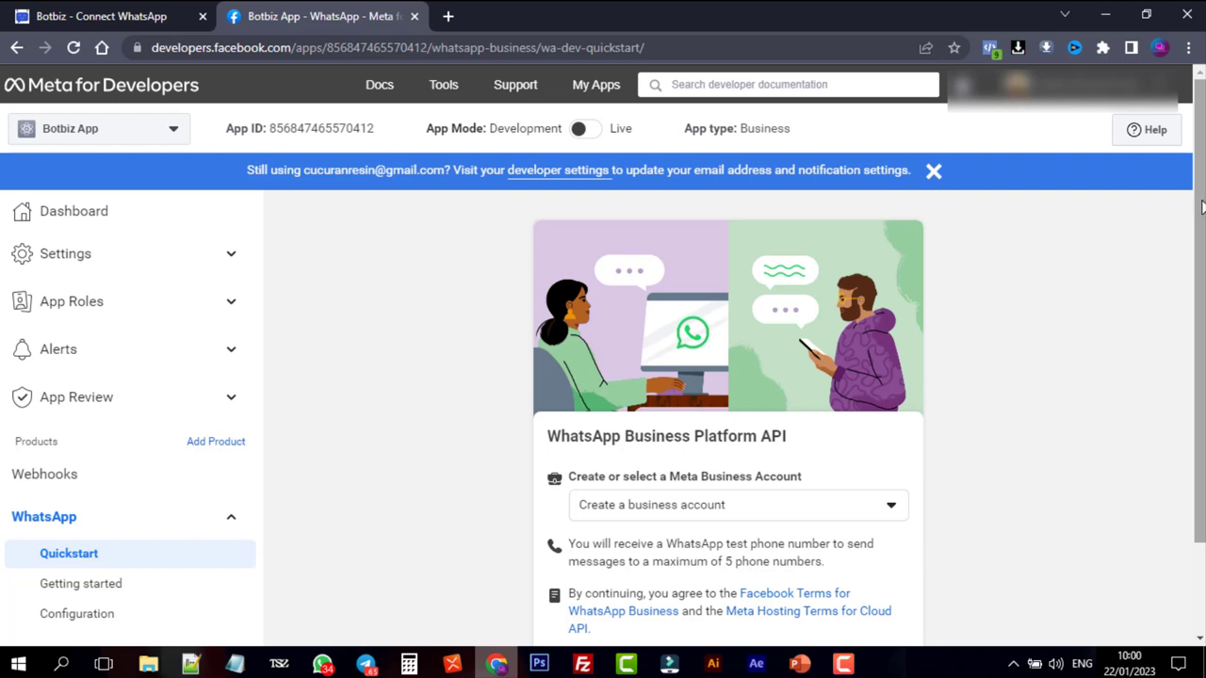
pyautogui.moveTo(1202, 207); pyautogui.dragTo(1201, 240)
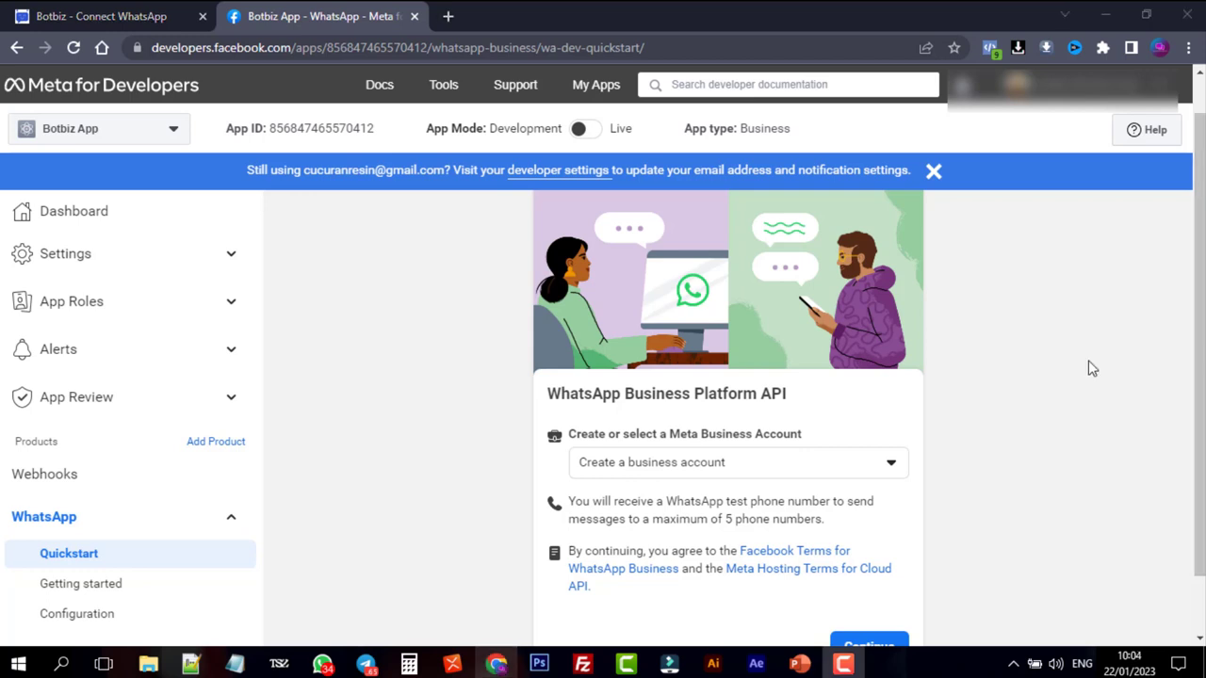
pyautogui.moveTo(1205, 341); pyautogui.dragTo(1204, 384)
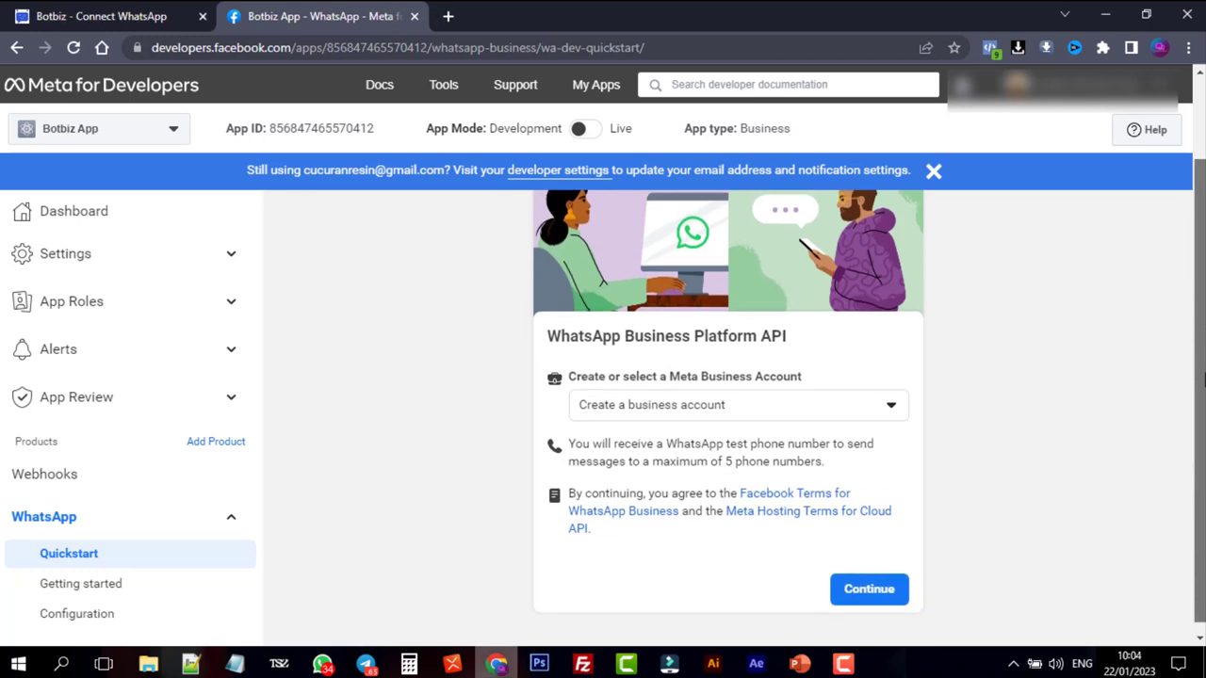
pyautogui.click(890, 407)
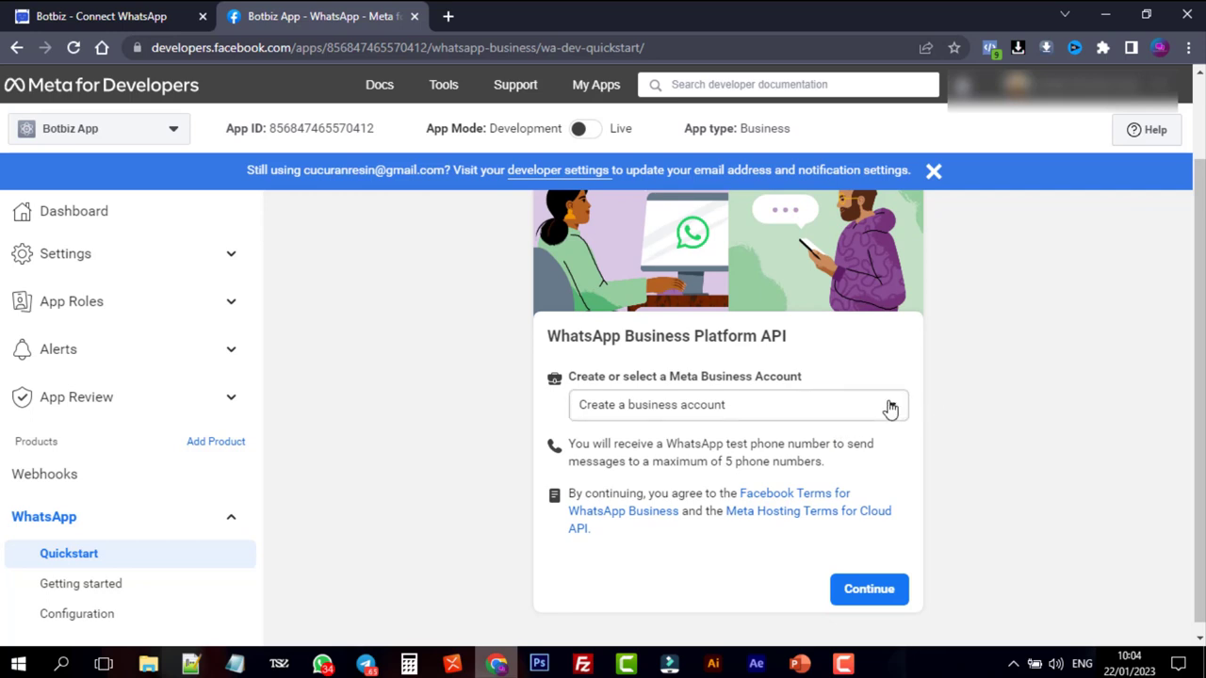
pyautogui.click(891, 406)
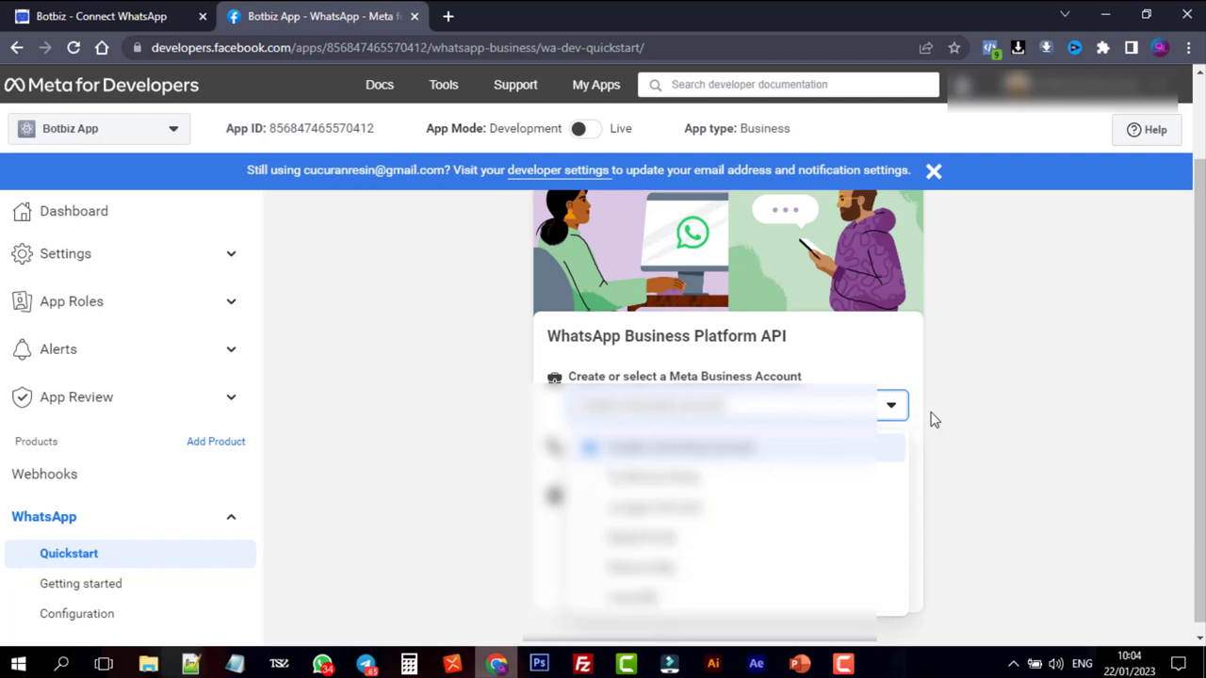
pyautogui.click(995, 406)
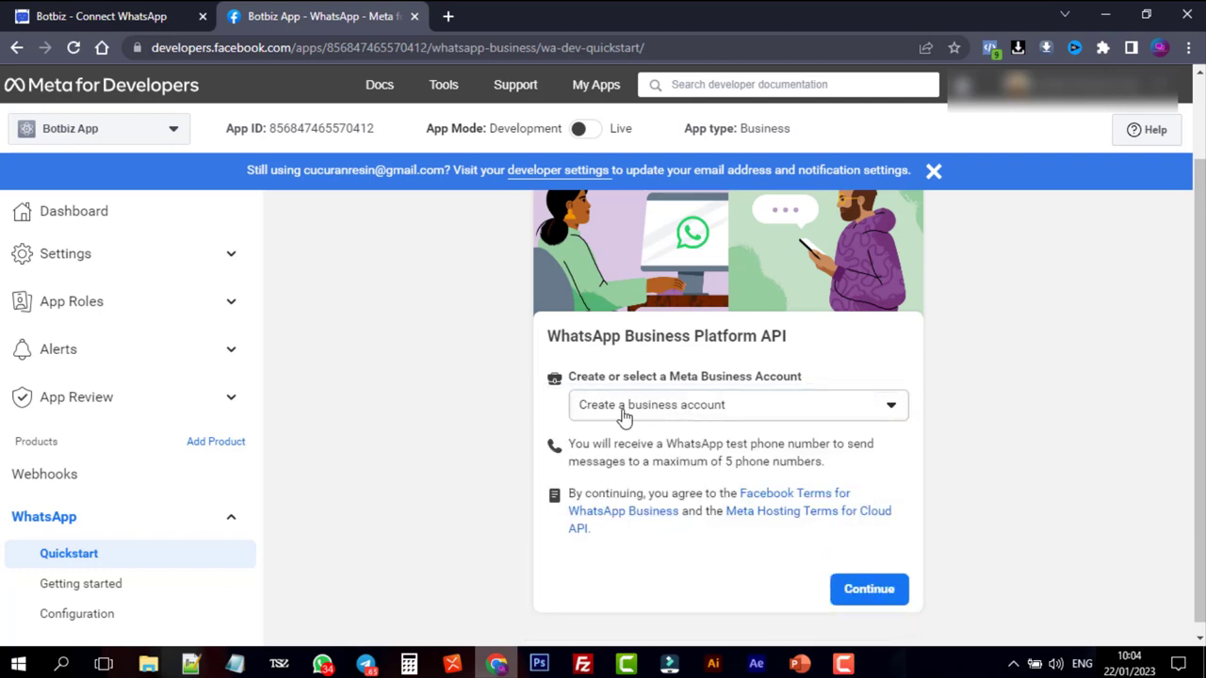
pyautogui.click(871, 594)
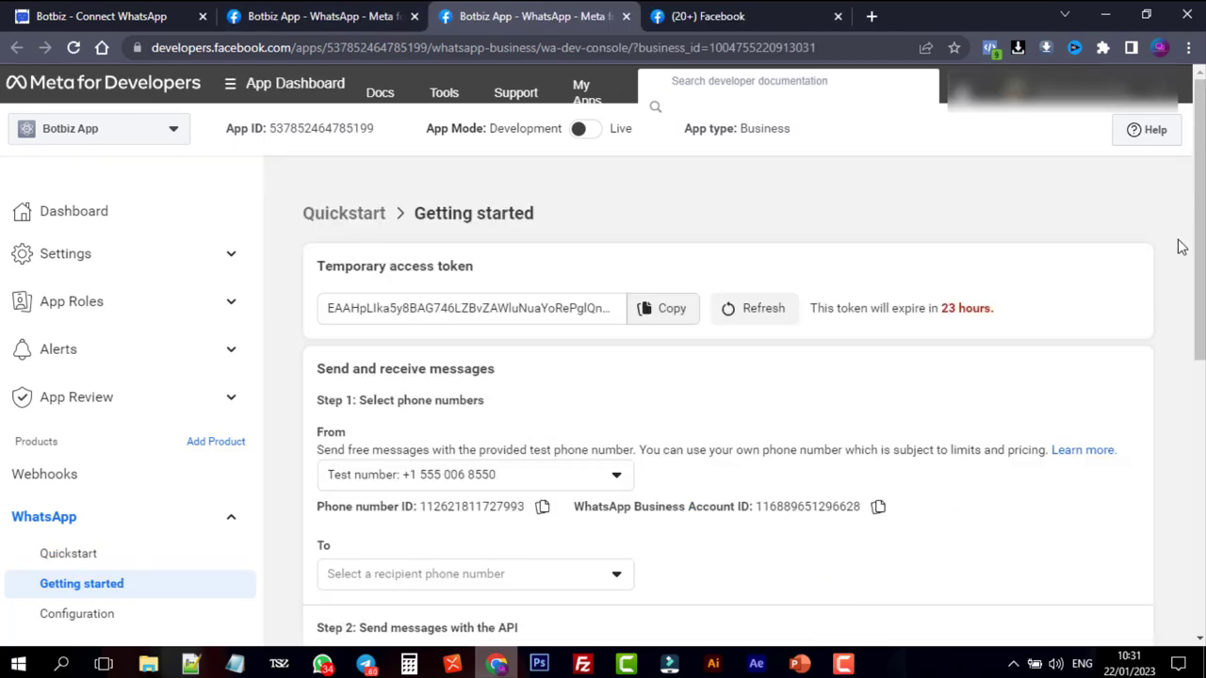
# From Step 3, go to Configure webhooks and edit the Webhook callback settings.
pyautogui.moveTo(1203, 240); pyautogui.dragTo(1187, 528)
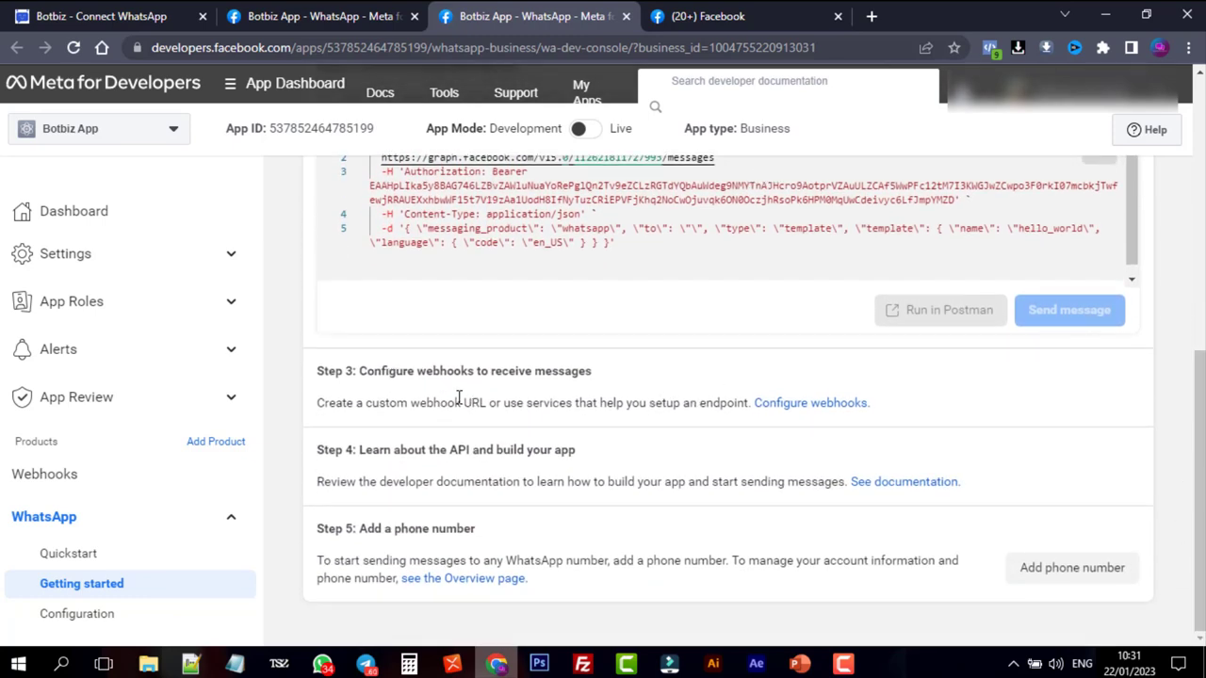
pyautogui.click(804, 406)
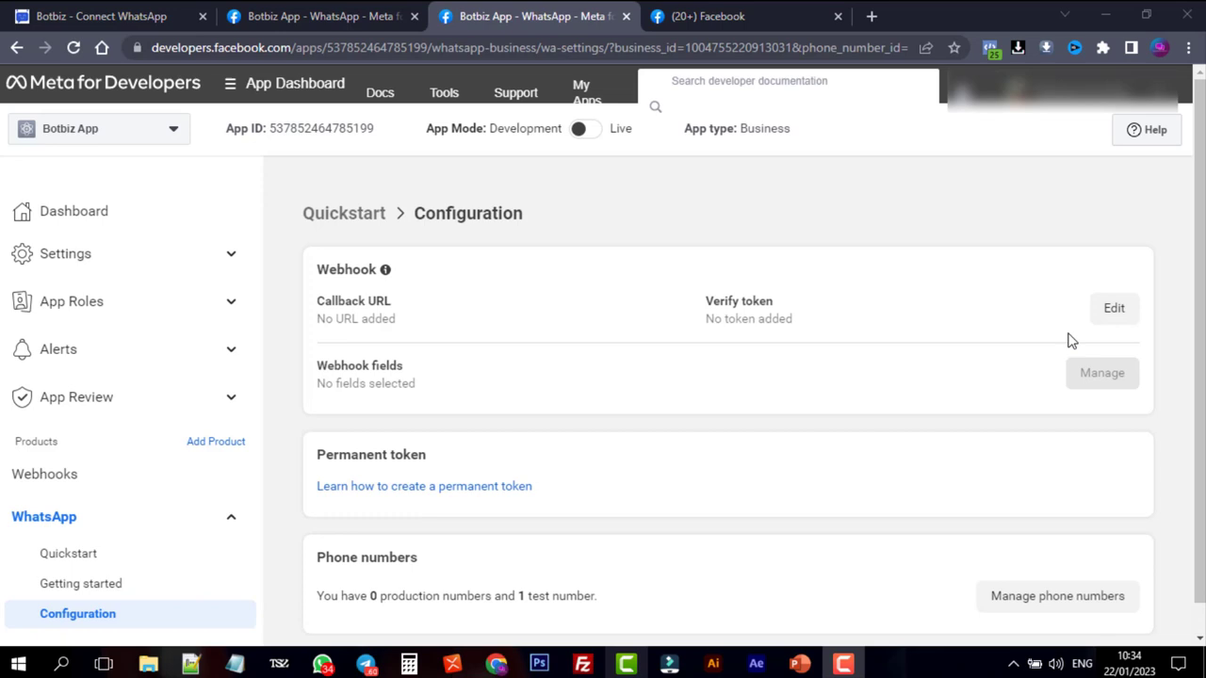
pyautogui.click(1112, 309)
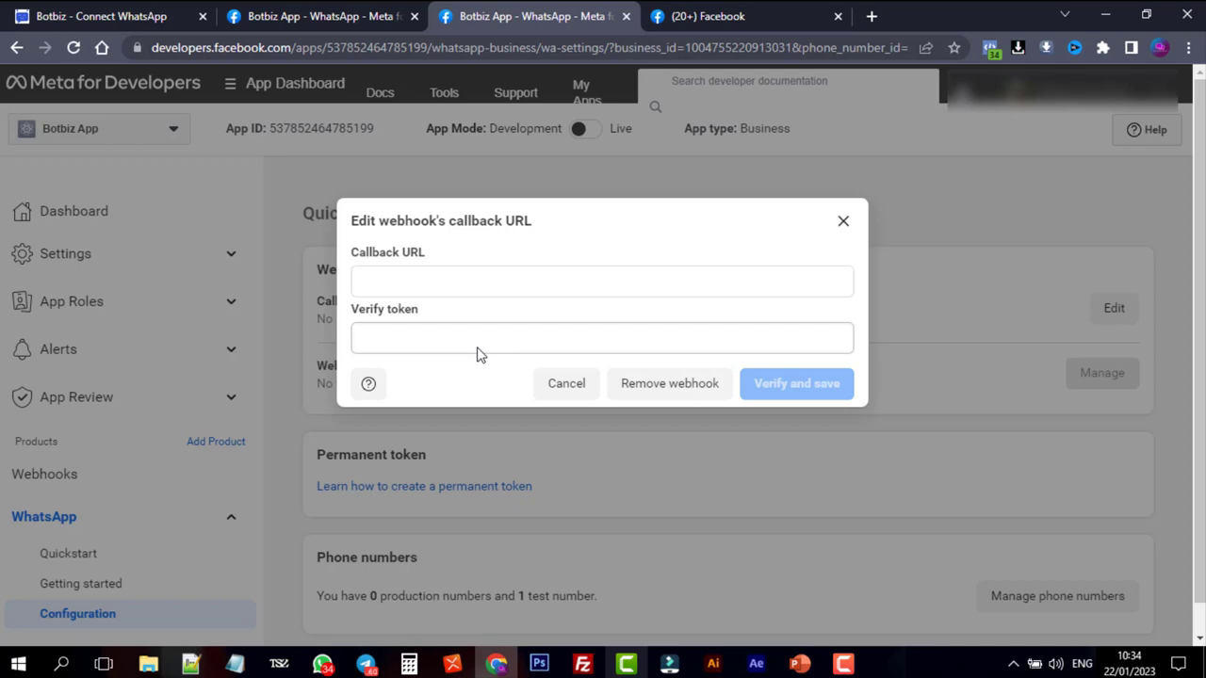
# Copy Botbiz's webhook callback URL into Meta's Callback URL field.
pyautogui.click(67, 18)
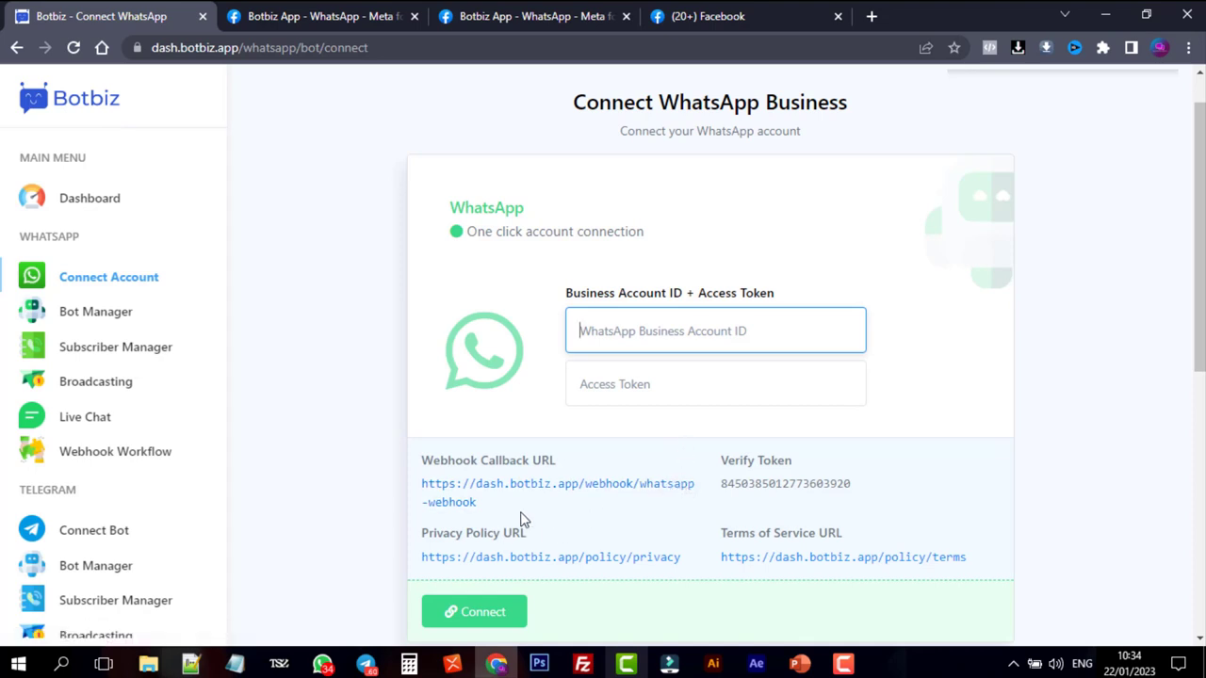
pyautogui.click(674, 491)
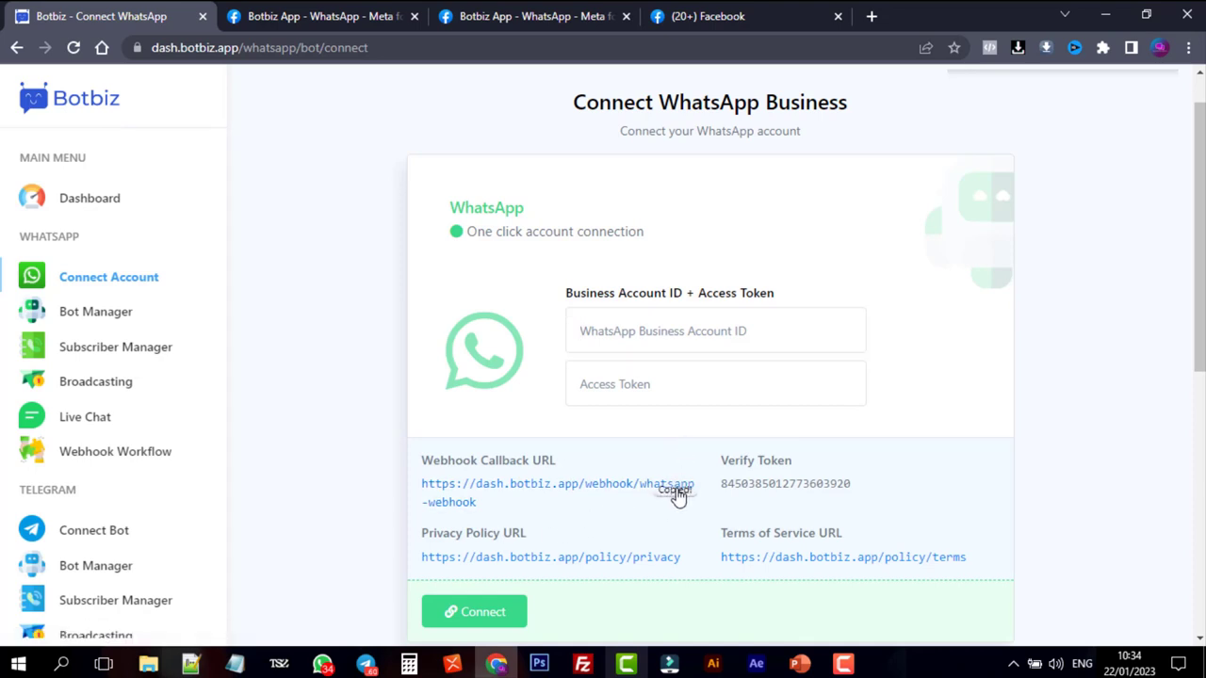
pyautogui.click(564, 16)
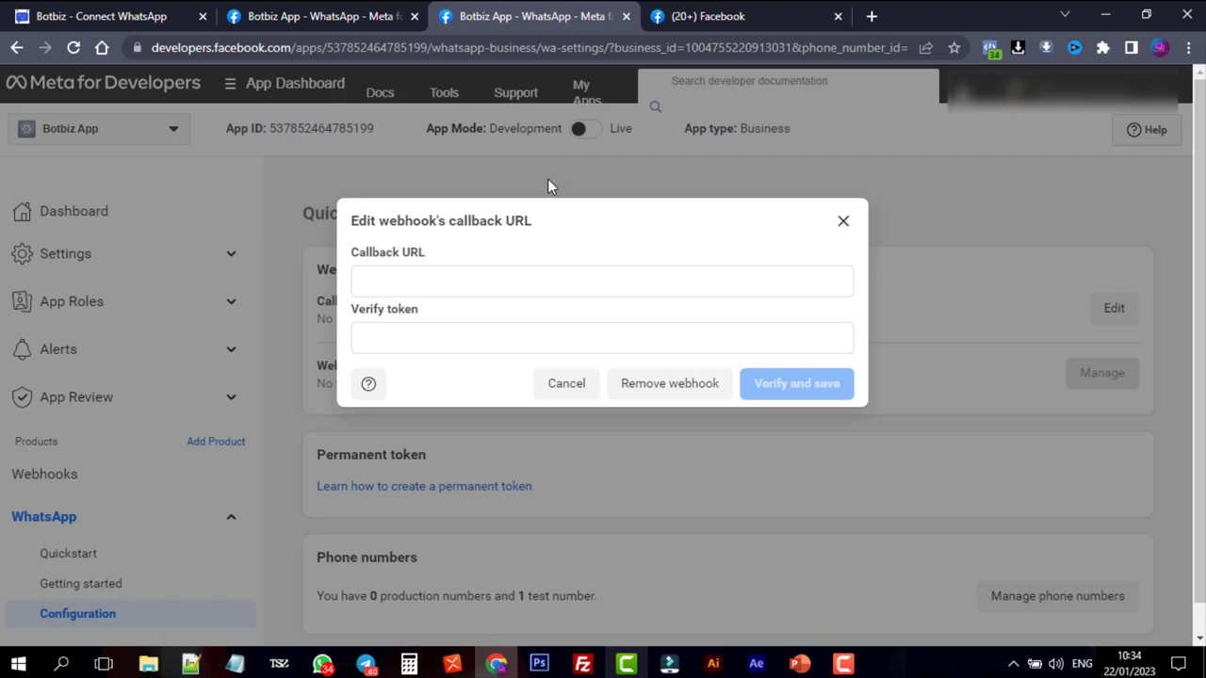
pyautogui.click(514, 280)
pyautogui.rightClick(514, 281)
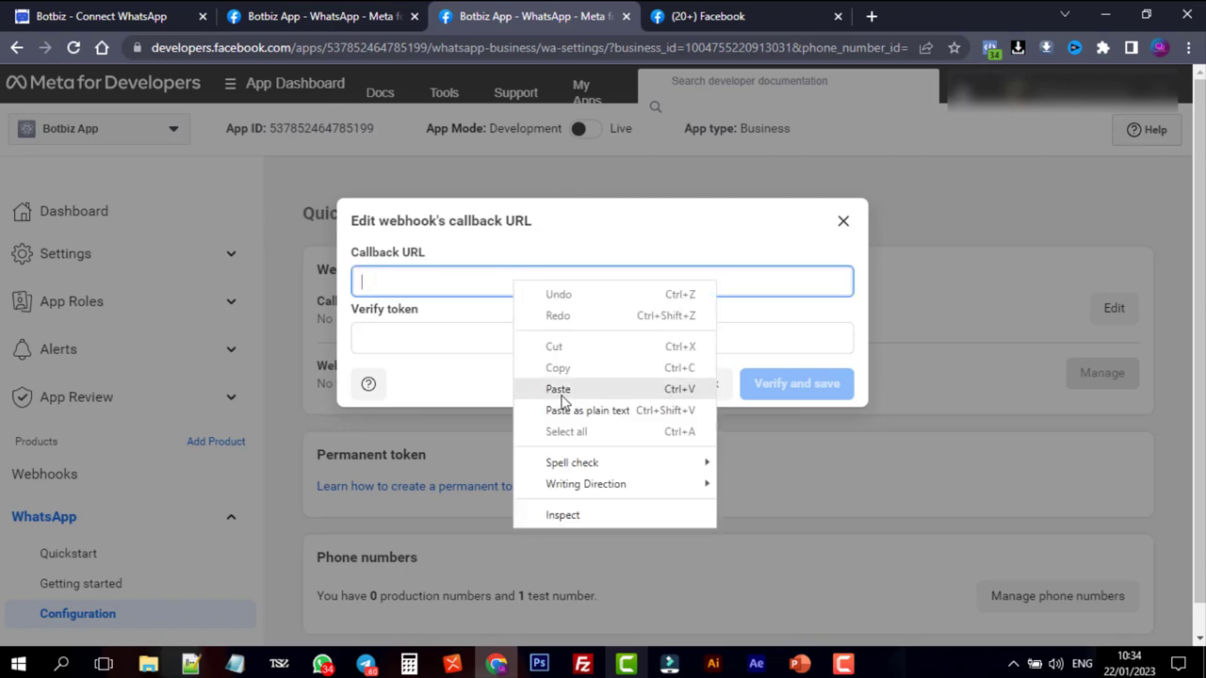
pyautogui.click(561, 397)
# Paste Botbiz's verify token into the Verify token field, then verify and save.
pyautogui.click(115, 19)
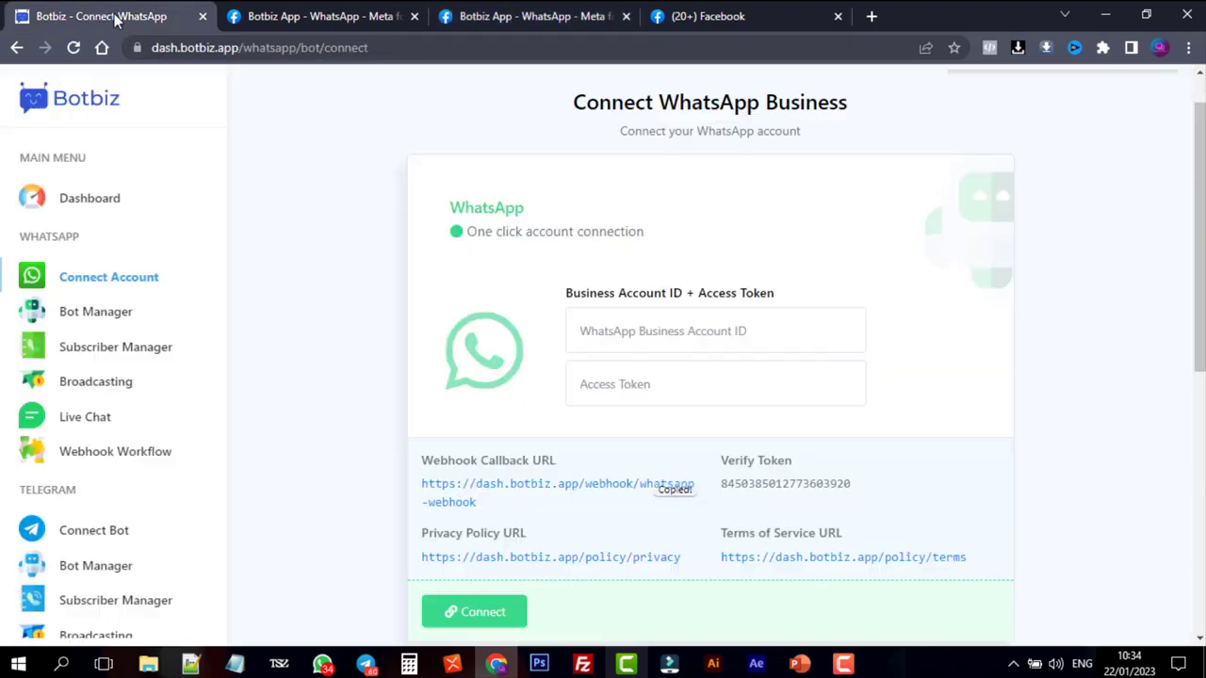
pyautogui.click(978, 492)
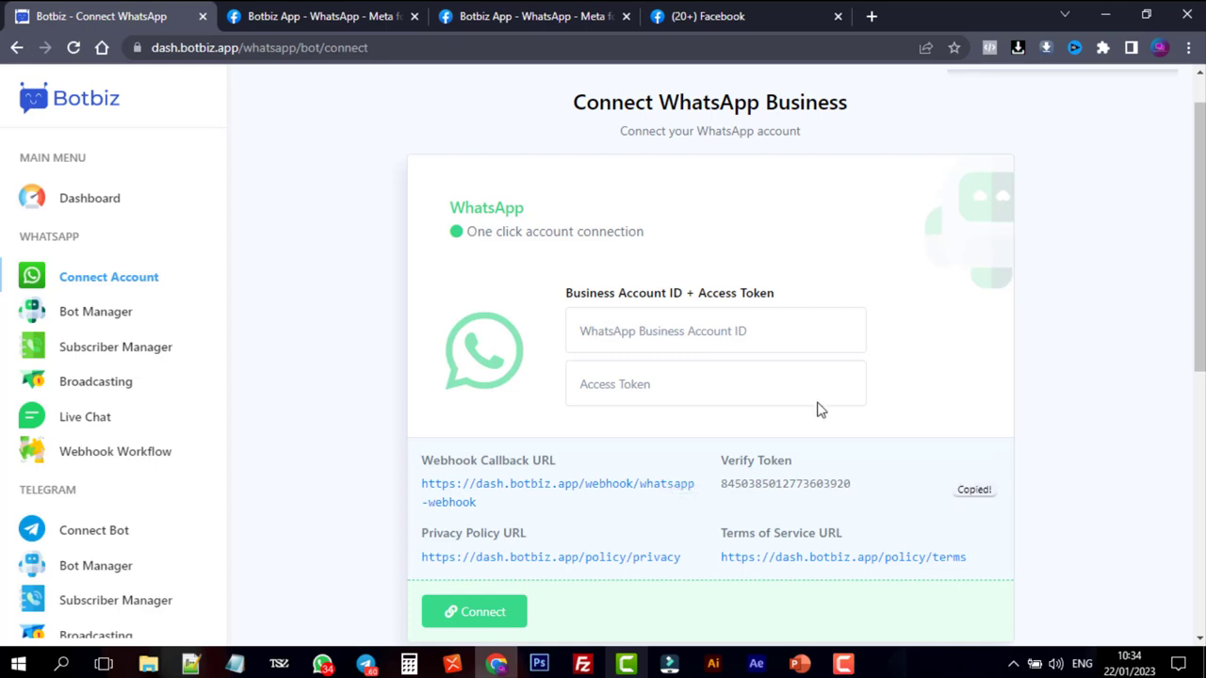
pyautogui.click(517, 19)
pyautogui.click(455, 336)
pyautogui.rightClick(455, 338)
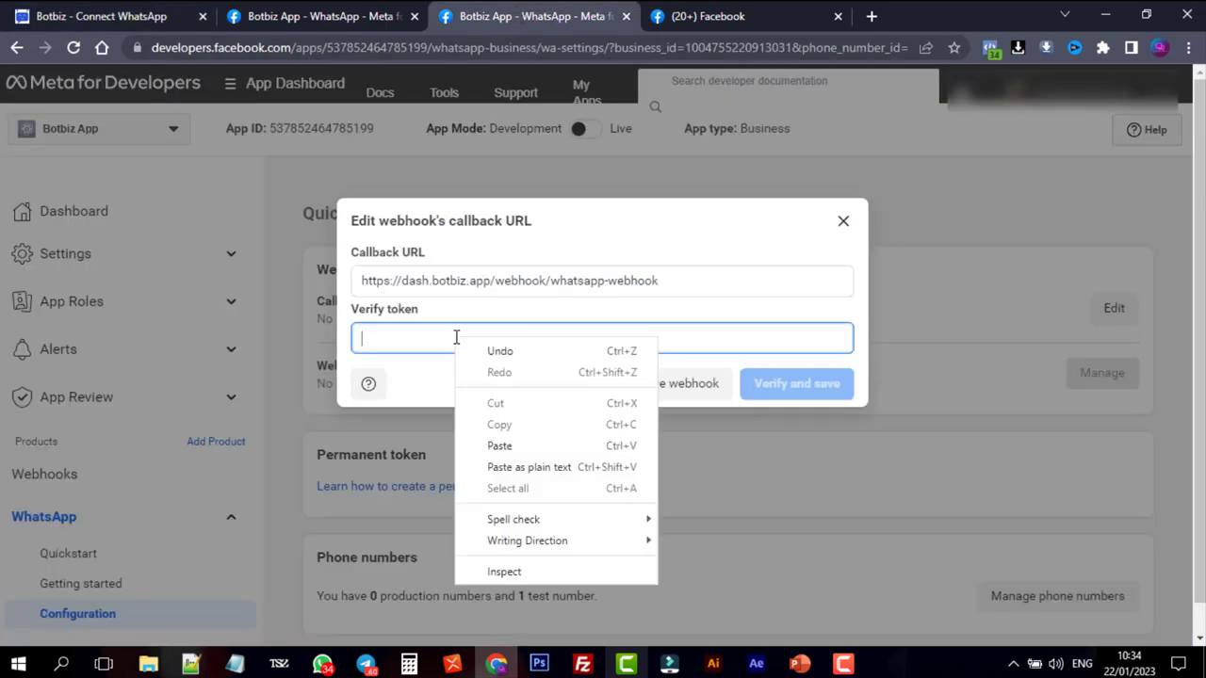
pyautogui.click(500, 447)
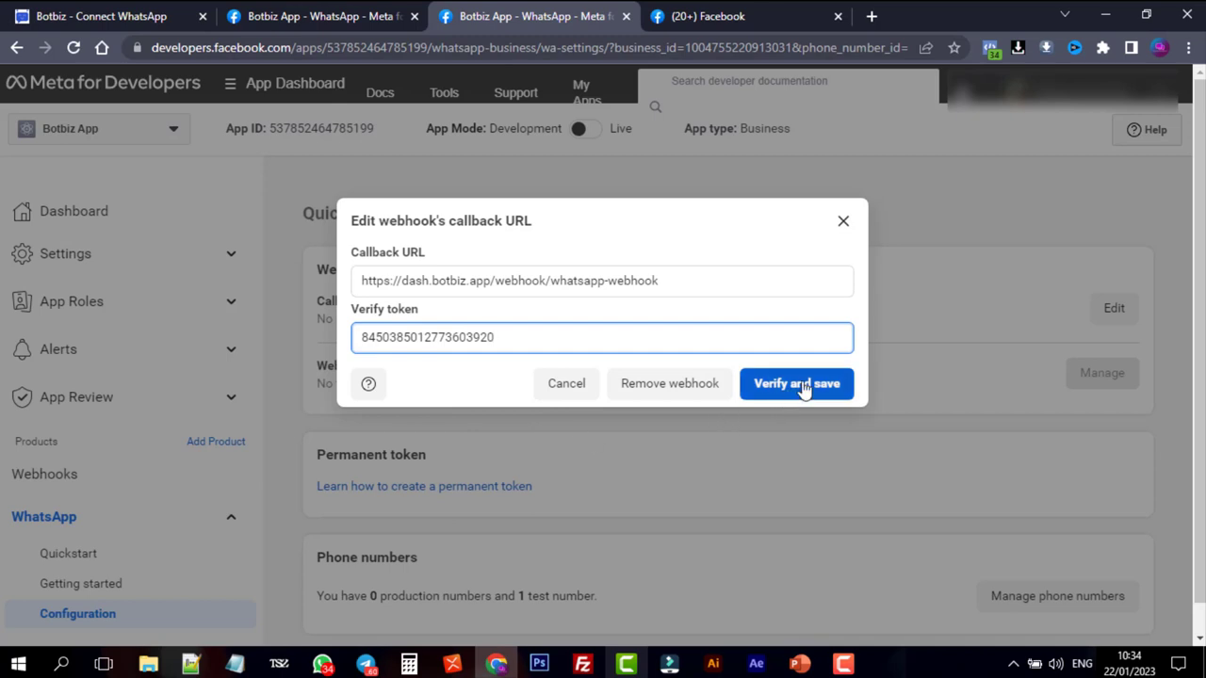
pyautogui.click(803, 387)
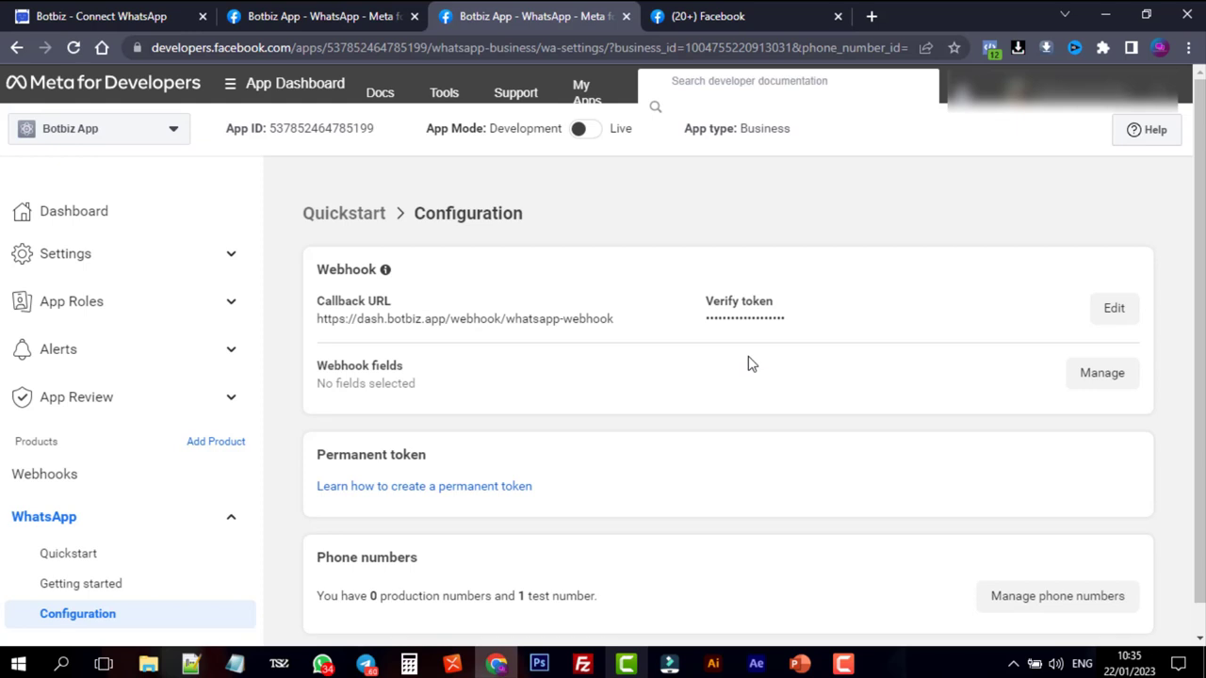
# Subscribe the webhook to the messages field and close the webhook fields list.
pyautogui.click(1094, 383)
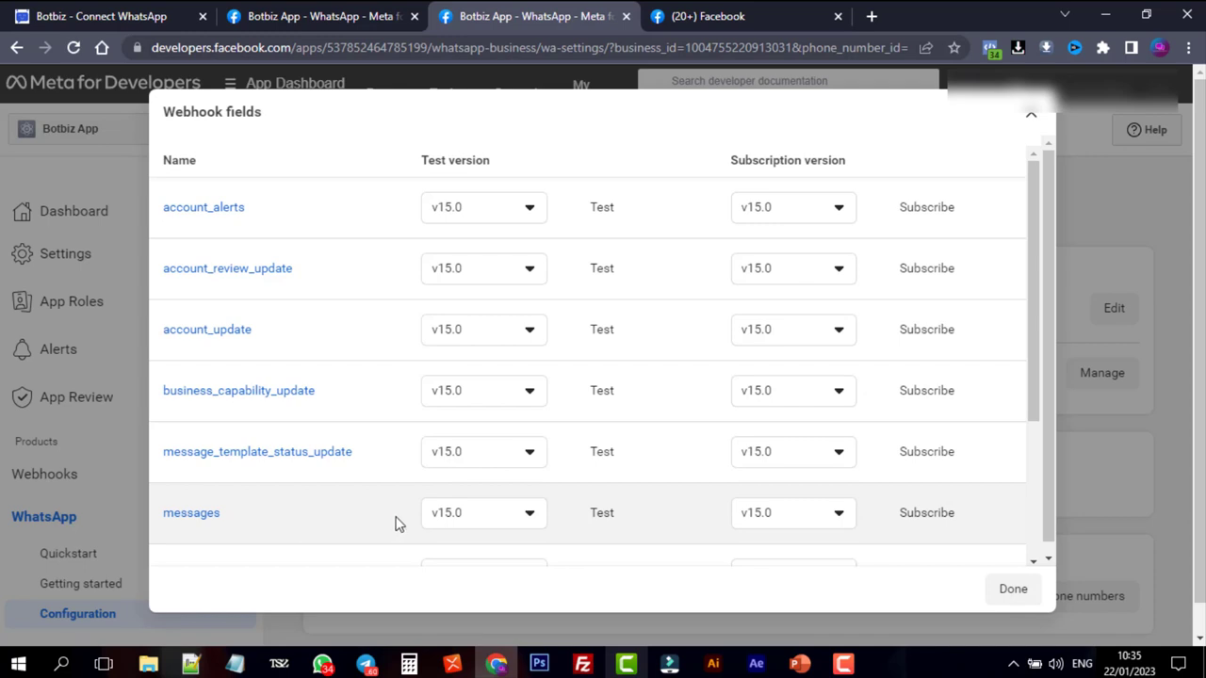
pyautogui.click(920, 517)
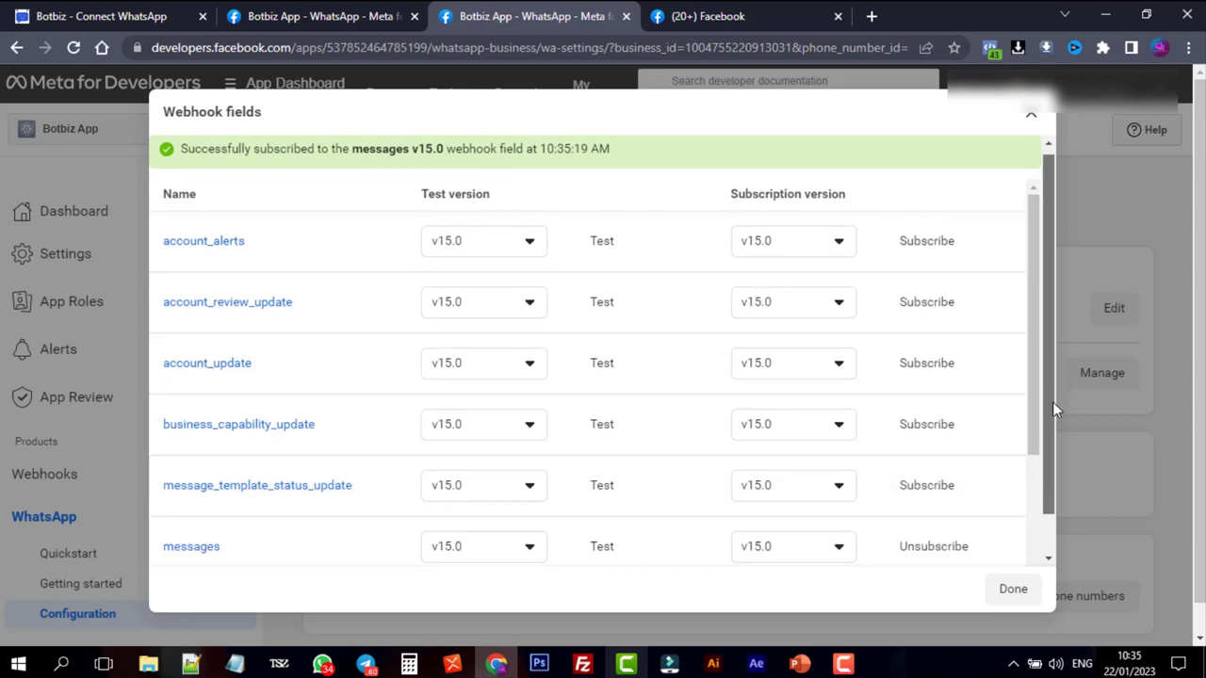
pyautogui.click(1012, 594)
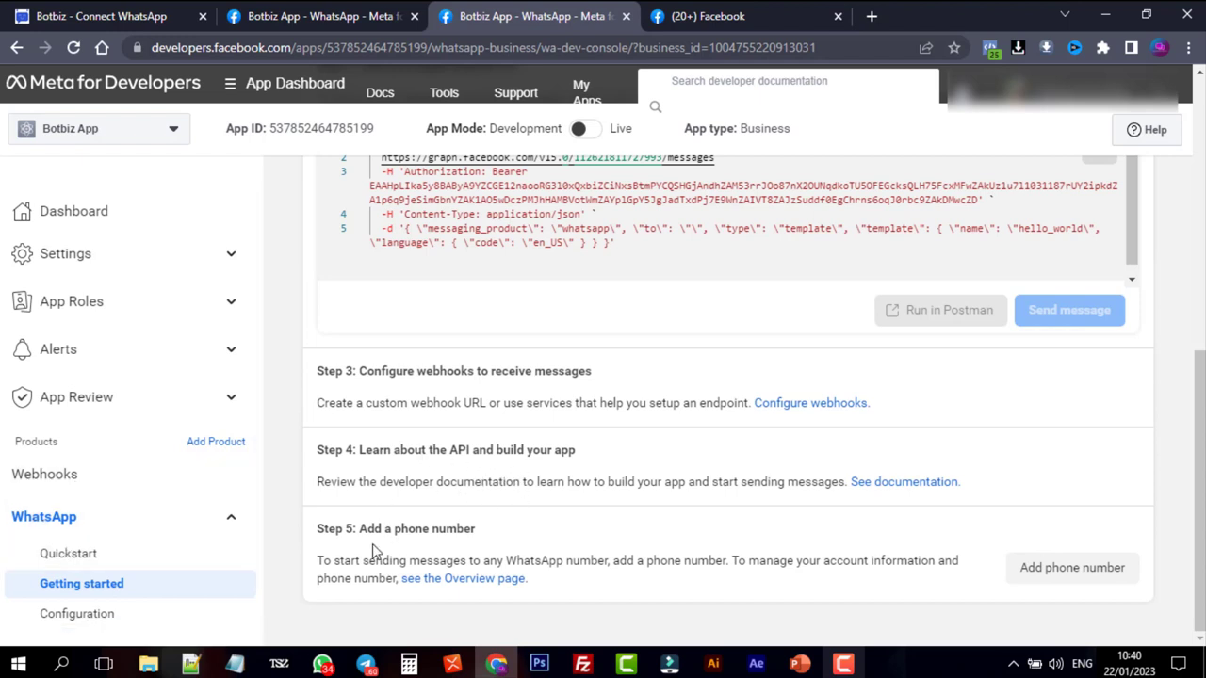
pyautogui.click(1063, 583)
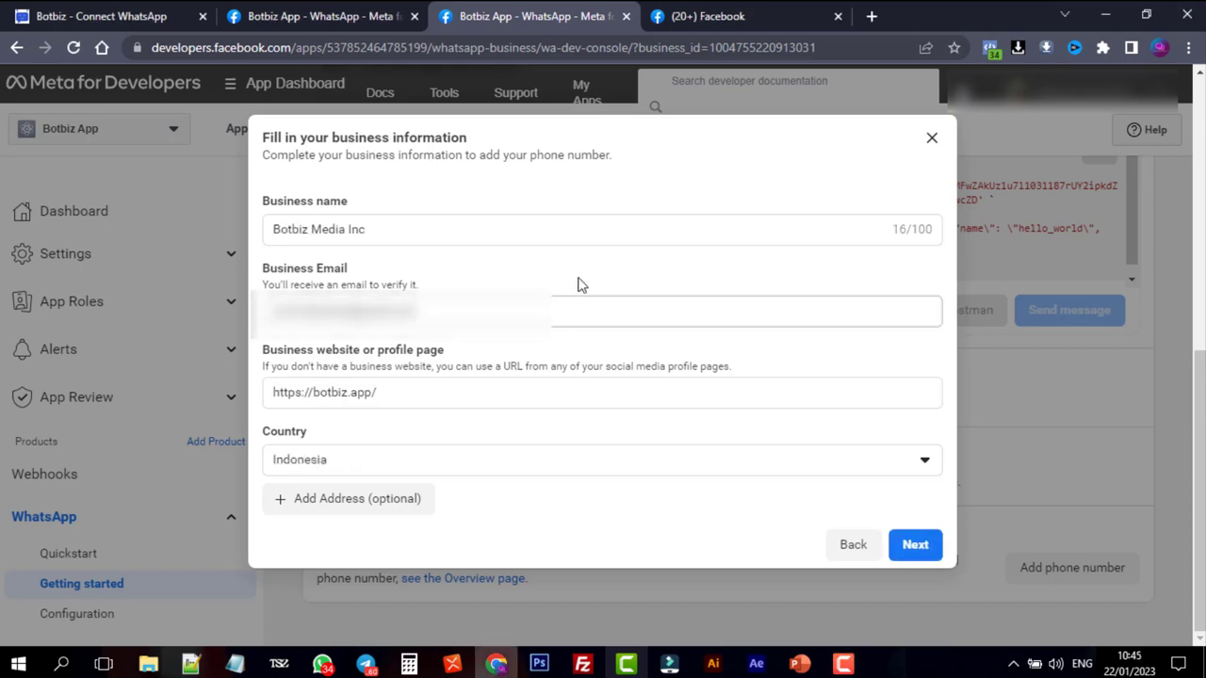
pyautogui.click(916, 546)
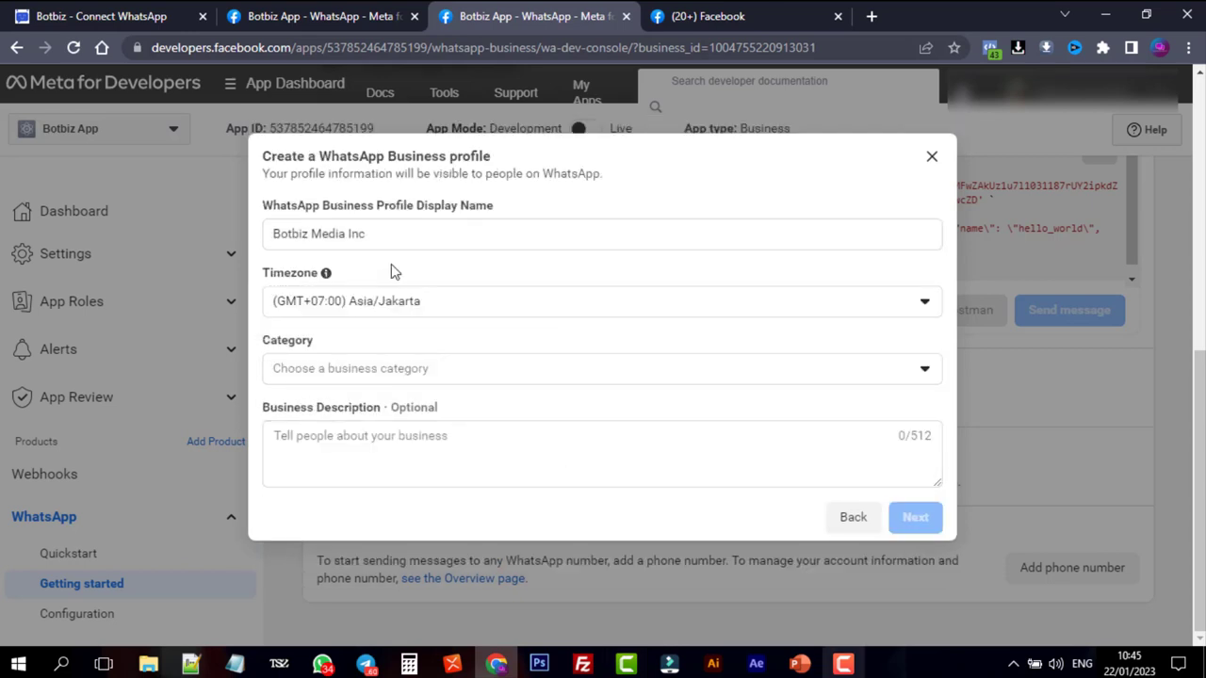
# Give the business profile the Professional Services category and a chatbot description, then submit.
pyautogui.click(395, 245)
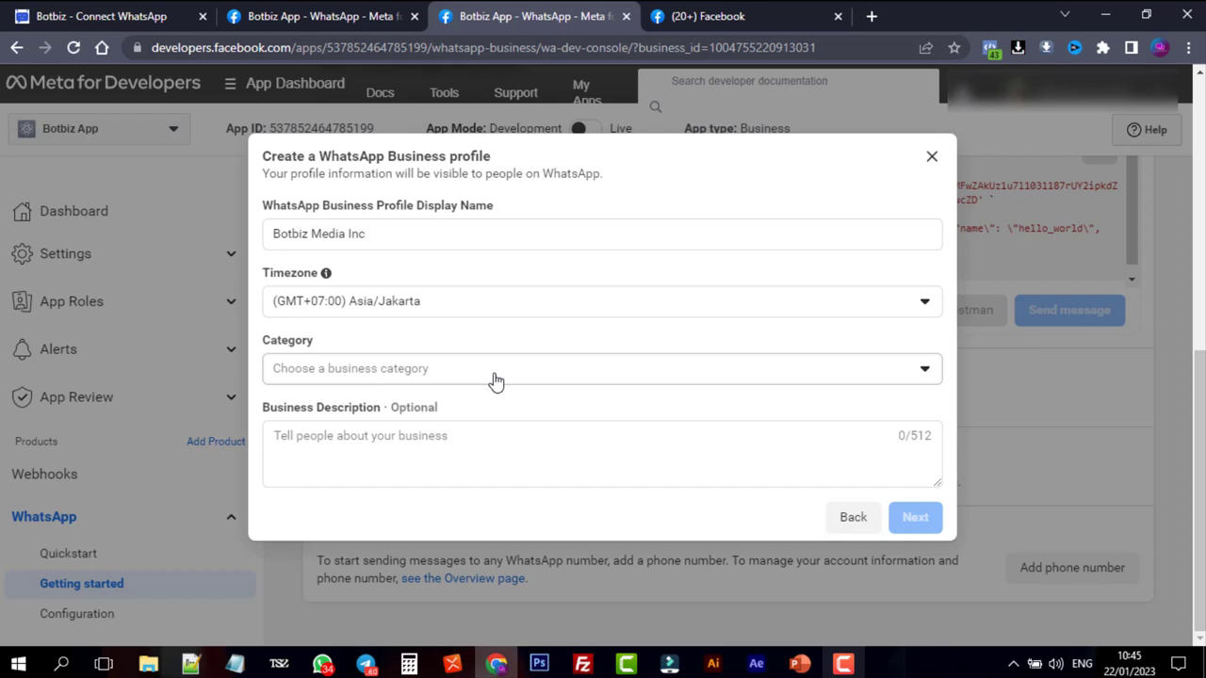
pyautogui.click(496, 380)
pyautogui.scroll(-1, 380, 528)
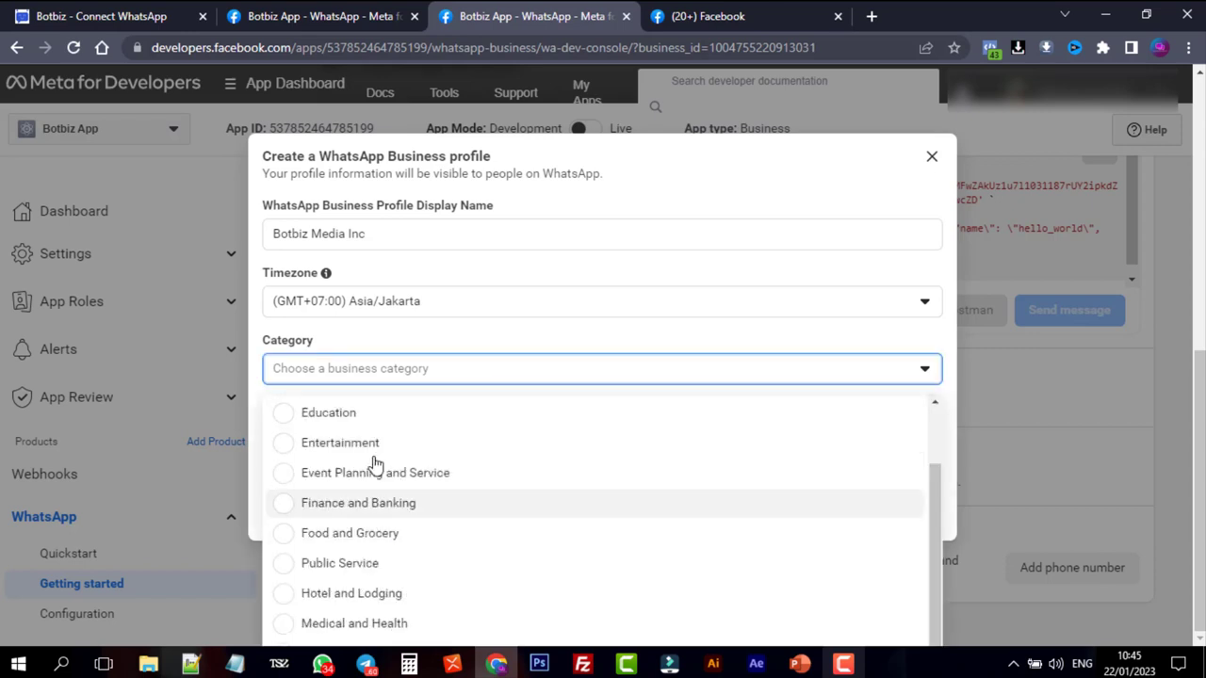
pyautogui.scroll(-1, 375, 462)
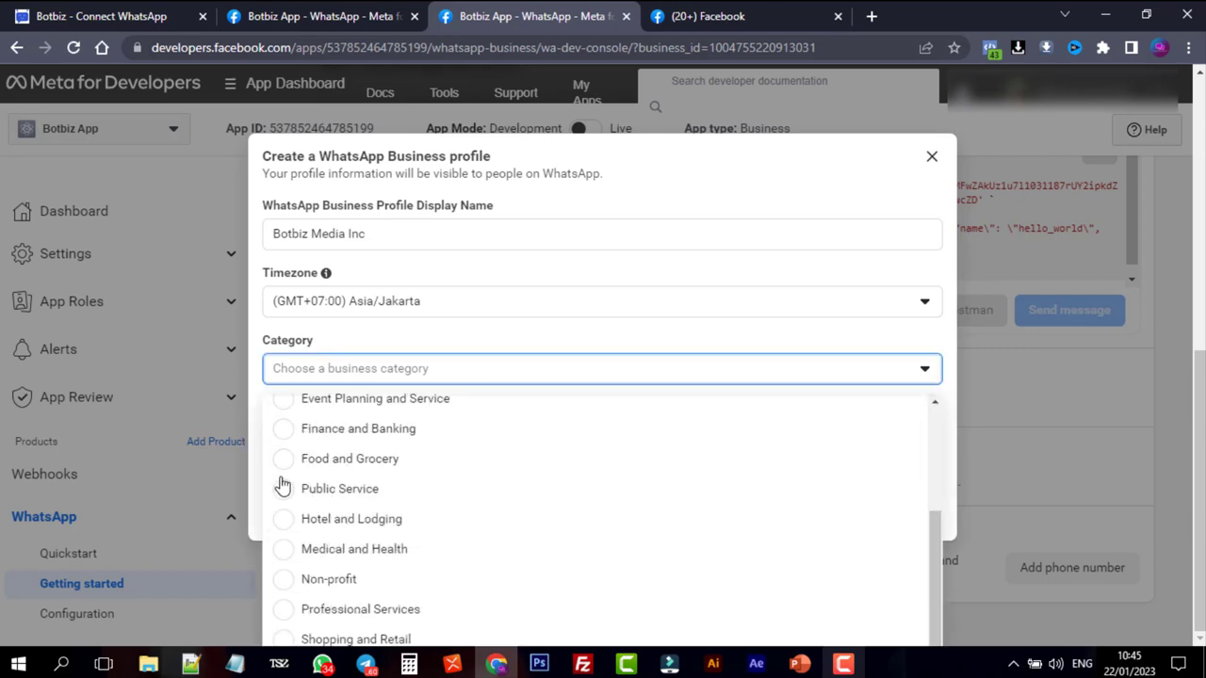
pyautogui.click(284, 613)
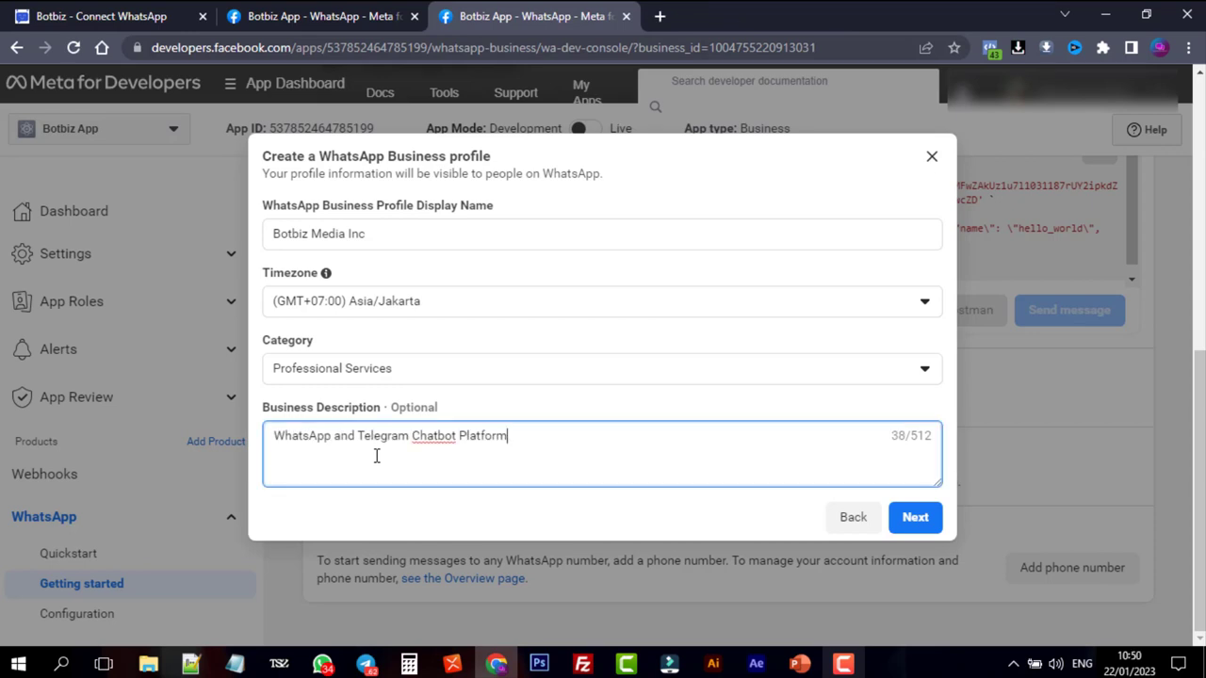
pyautogui.click(915, 517)
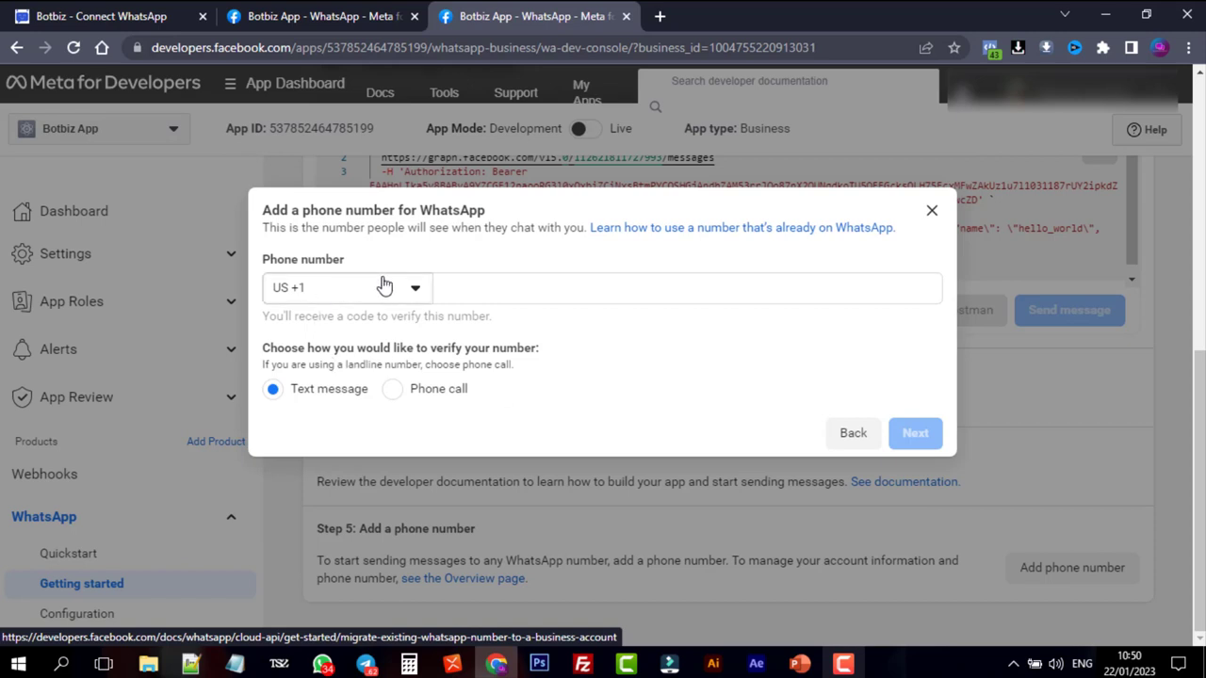
# Enter the business phone number with Indonesia's +62 code and request a text-message code.
pyautogui.click(417, 295)
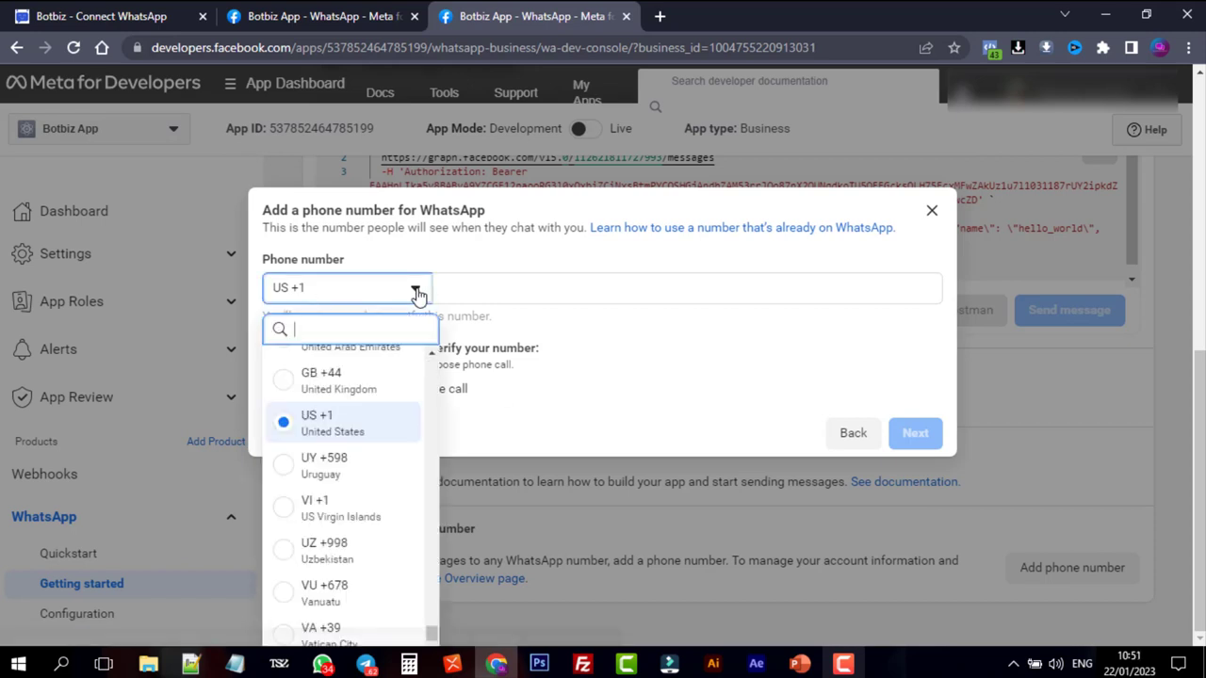
pyautogui.write('ind')
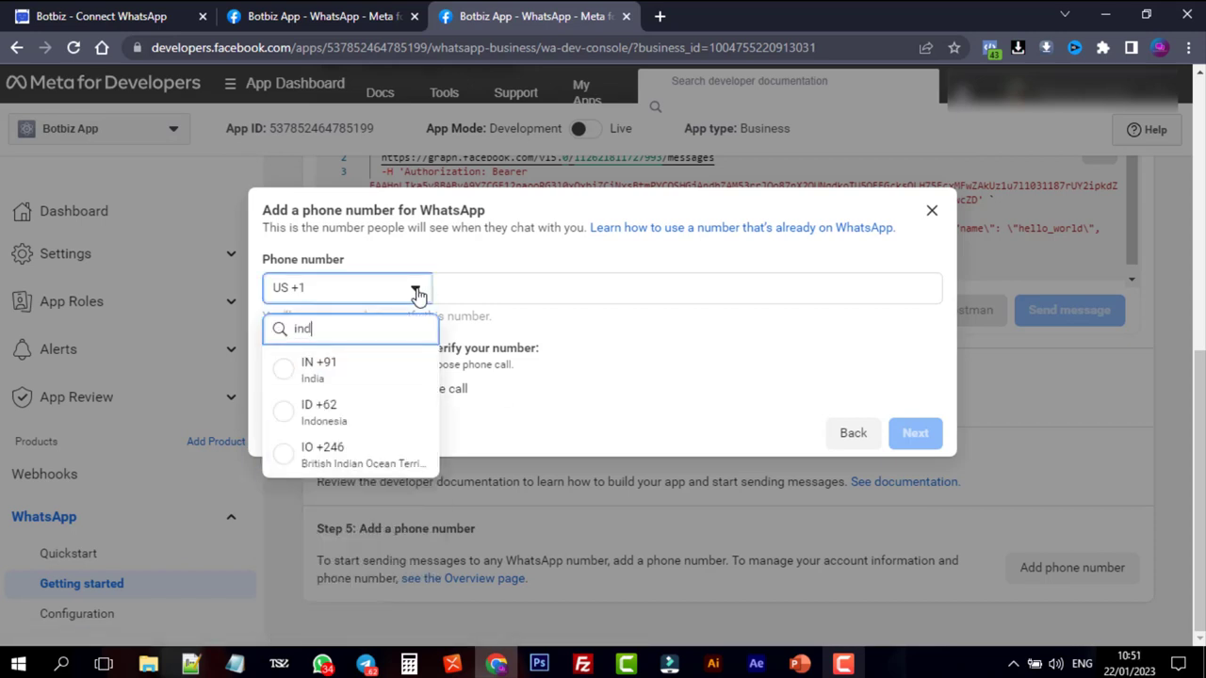
pyautogui.write('ones')
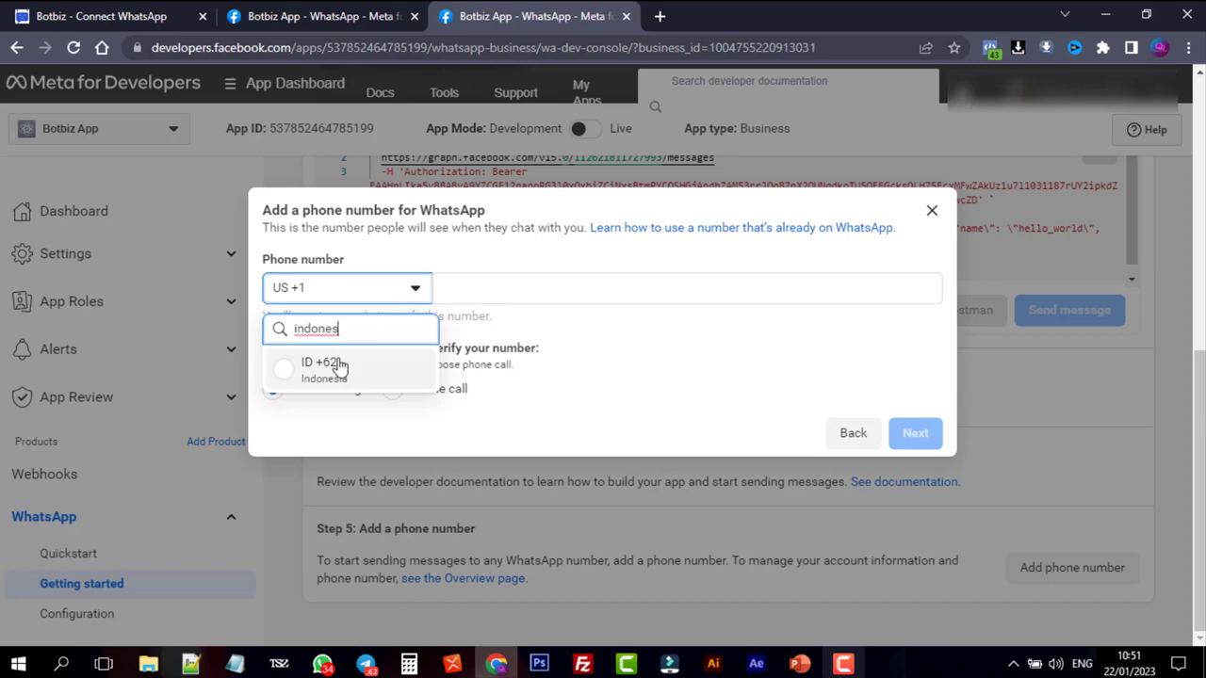
pyautogui.click(335, 367)
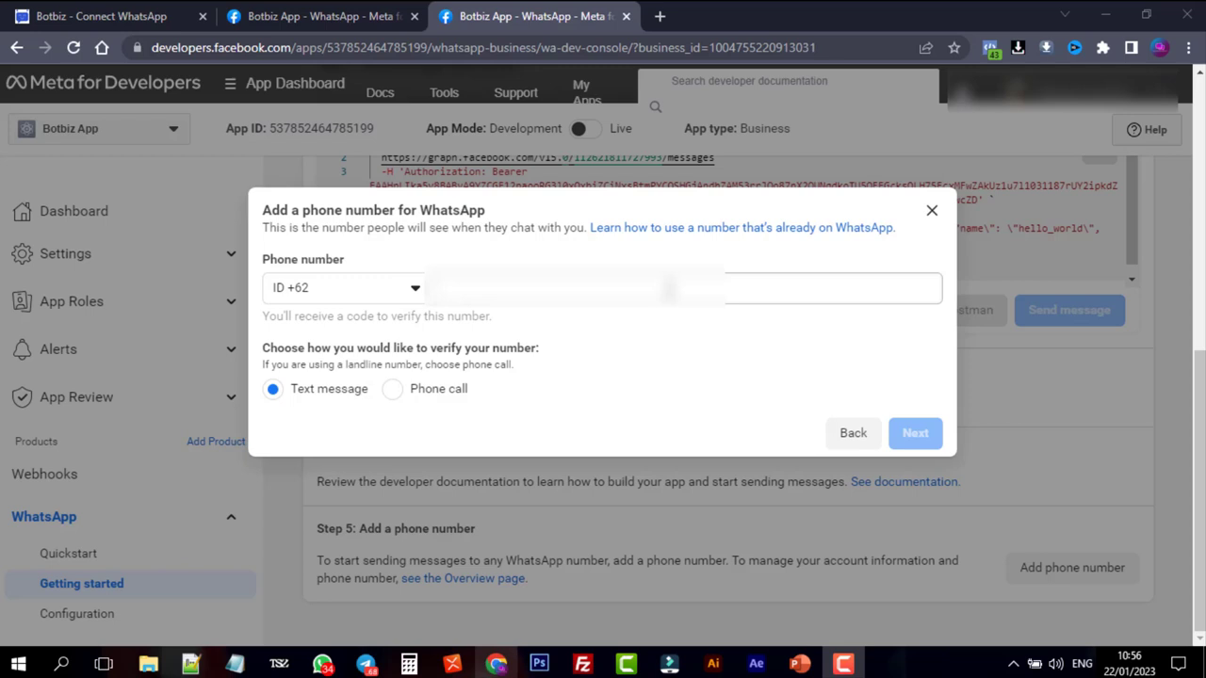
pyautogui.click(829, 288)
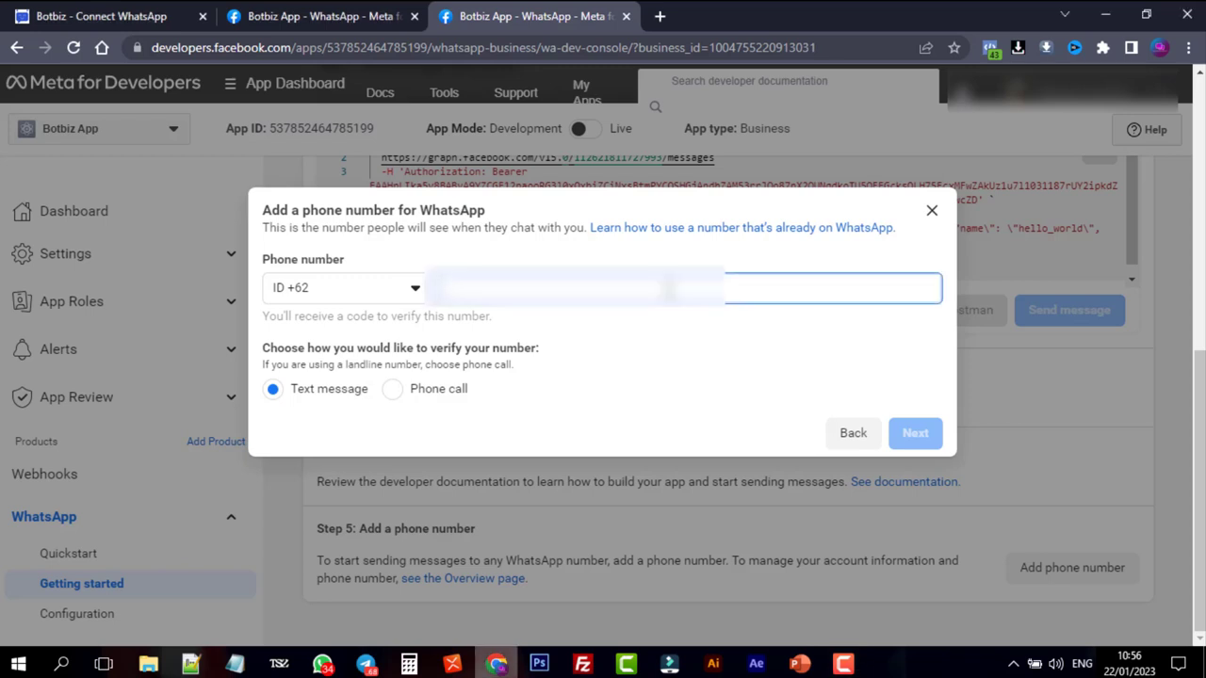
pyautogui.hotkey('ctrl', 'v')
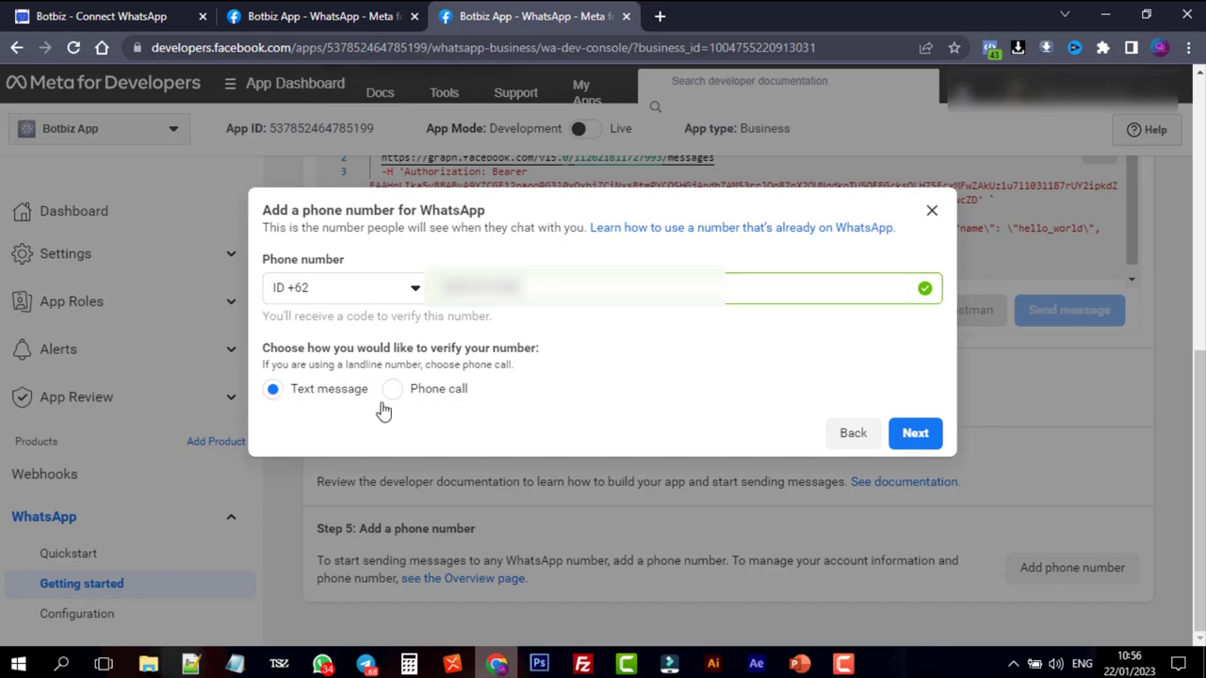
pyautogui.click(915, 434)
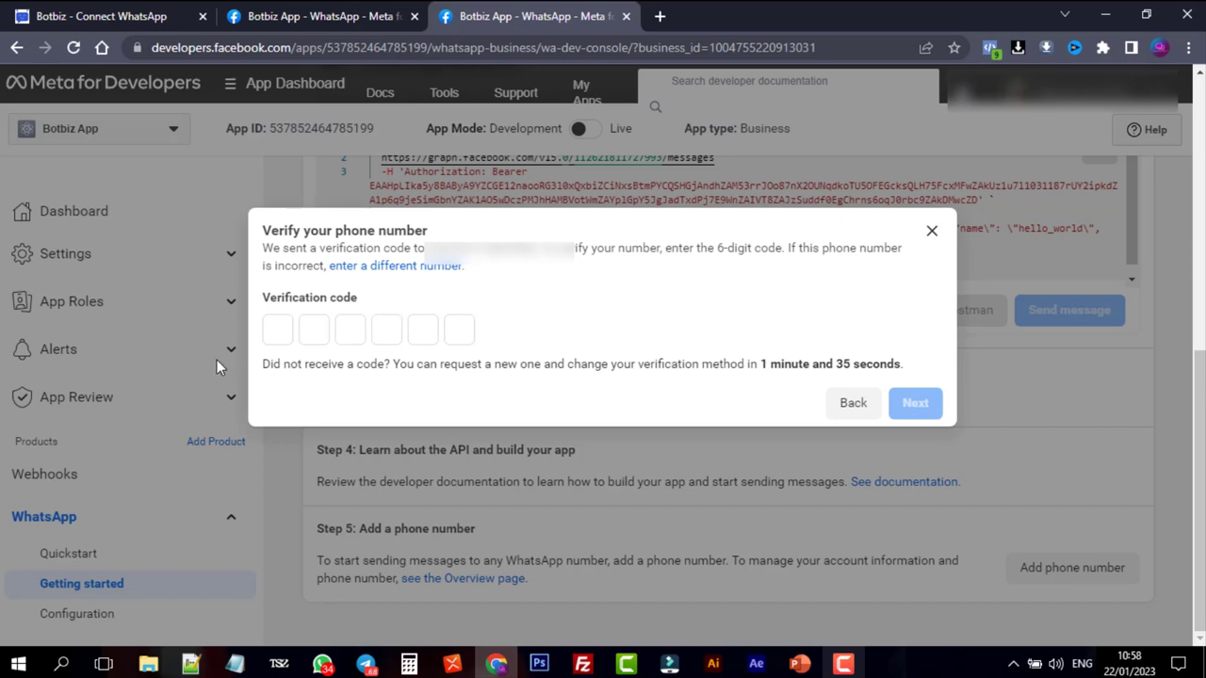
# Enter the six-digit SMS verification code and submit it to add the +62 number.
pyautogui.click(270, 342)
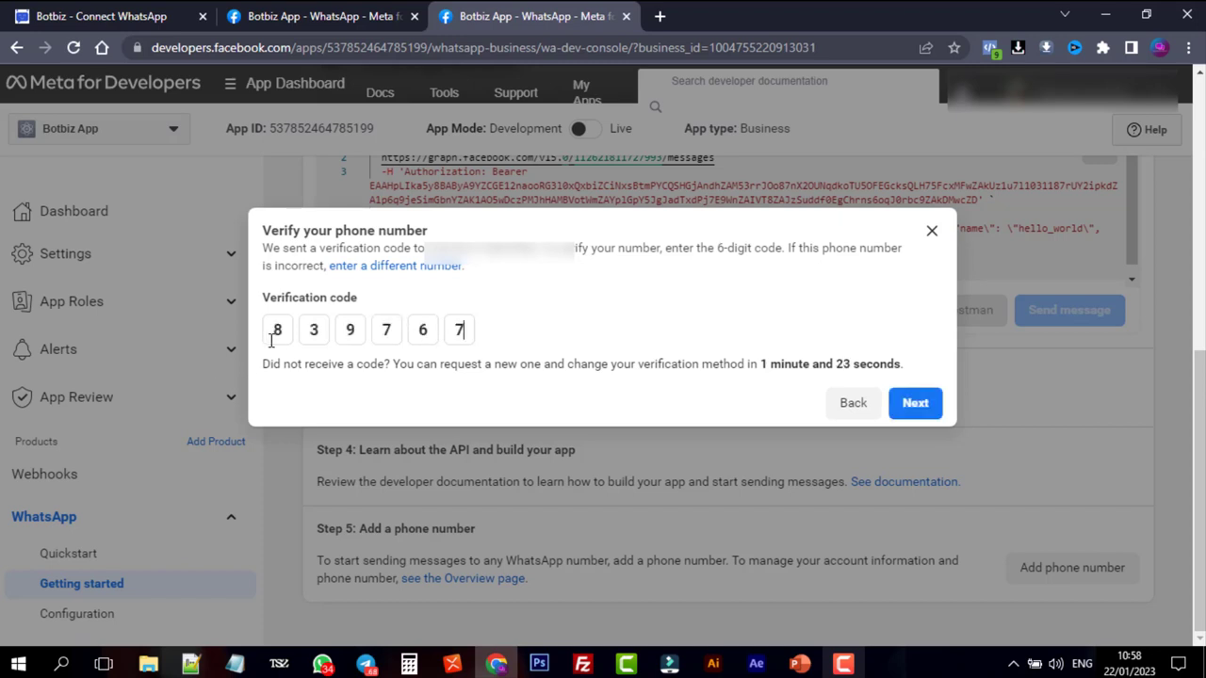
pyautogui.click(925, 415)
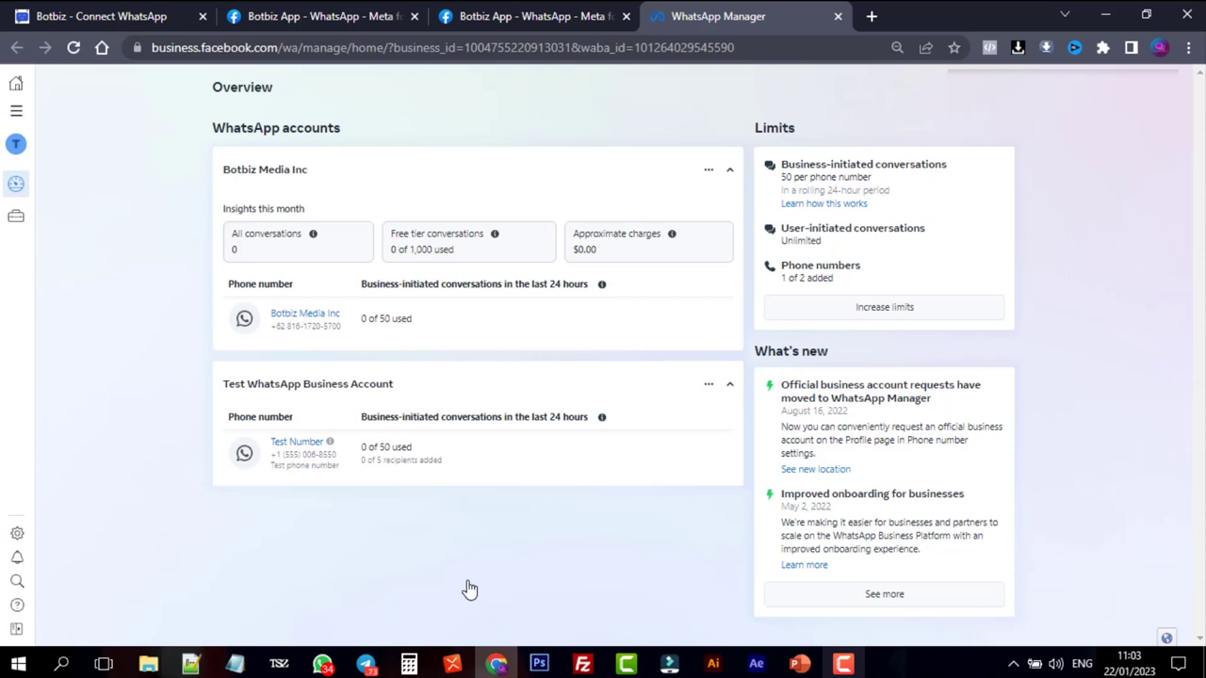
# Go to Business settings through the All tools panel in WhatsApp Manager.
pyautogui.moveTo(8, 156)
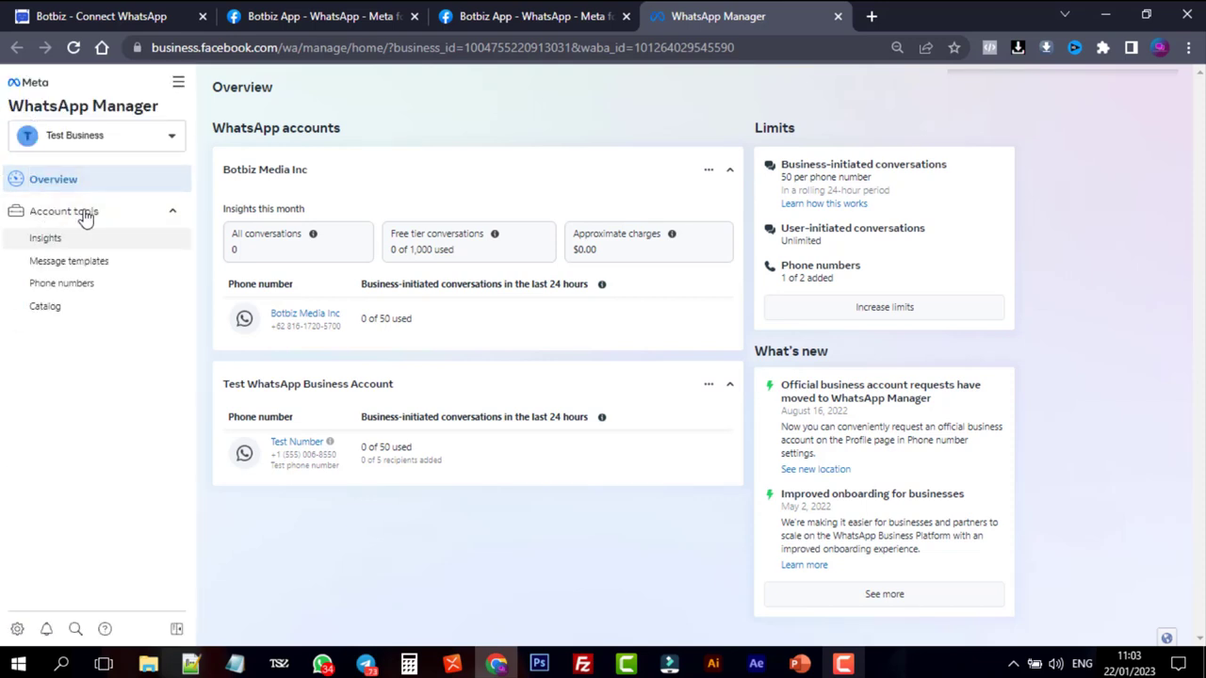
pyautogui.click(178, 82)
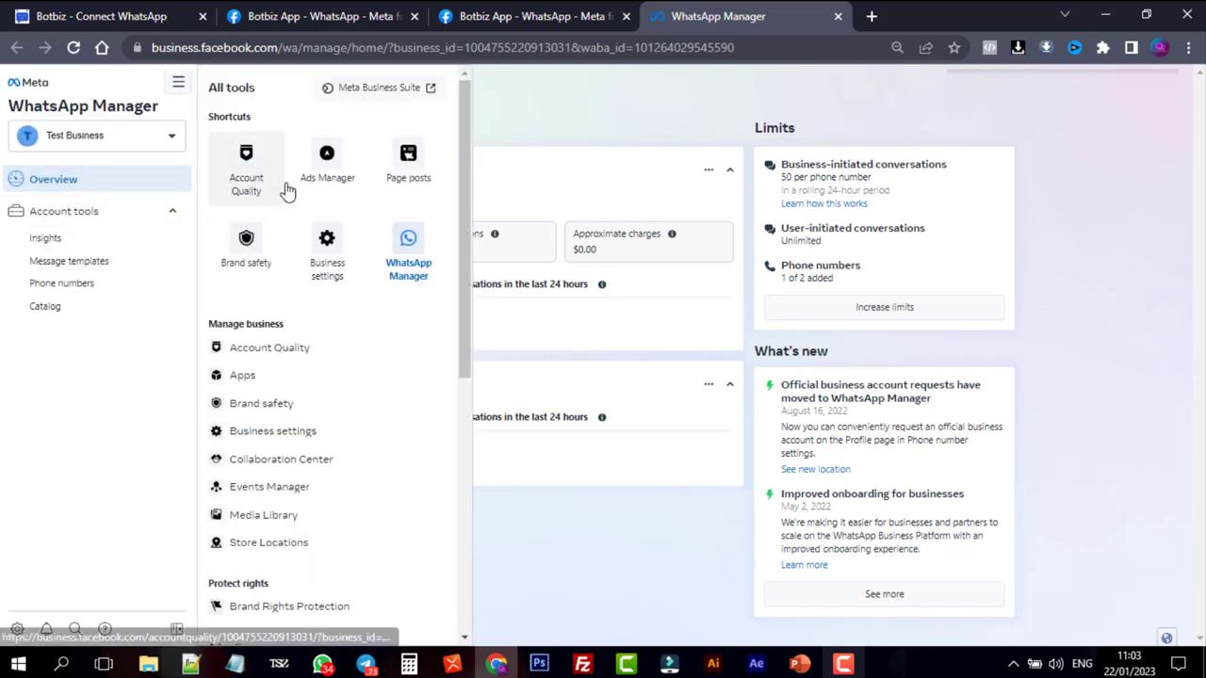
pyautogui.click(330, 264)
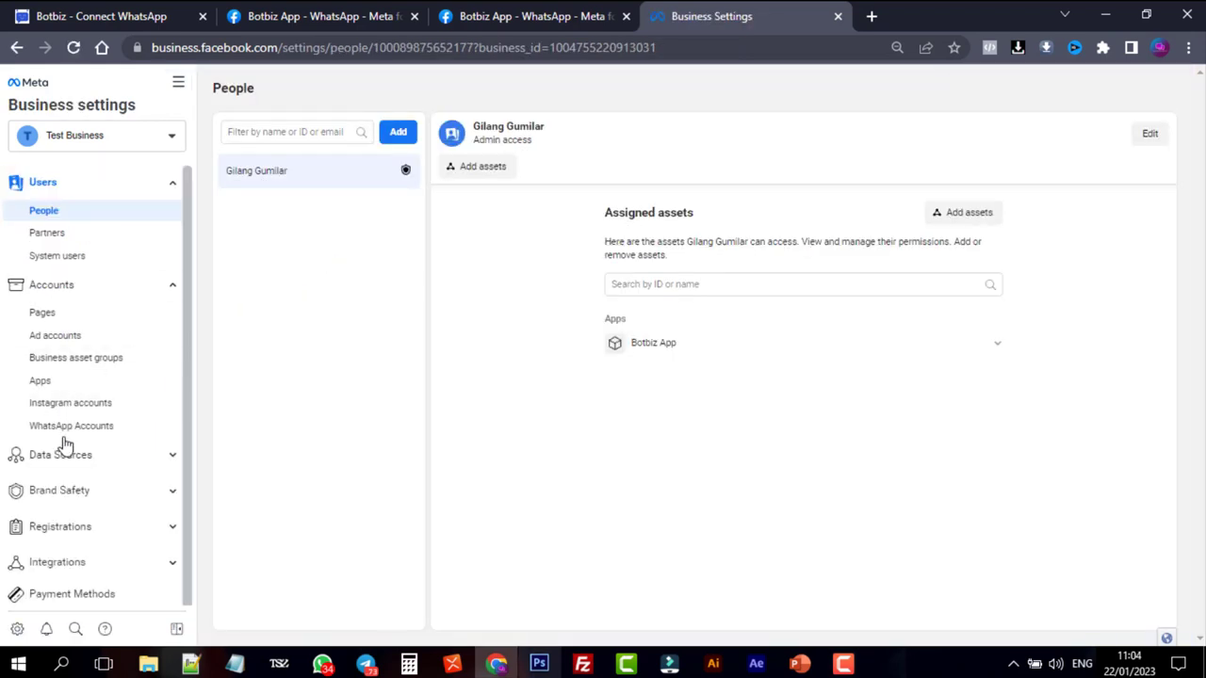
# Check the WhatsApp Accounts list, then go to the empty System users page.
pyautogui.click(75, 433)
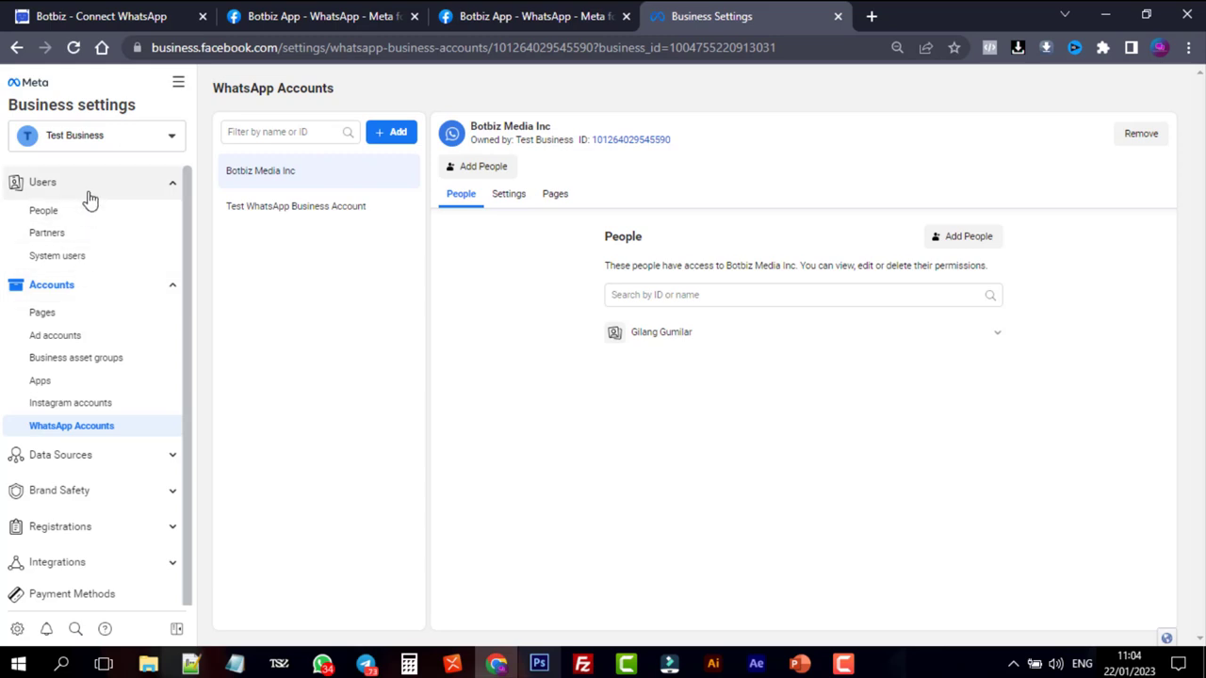
pyautogui.click(71, 261)
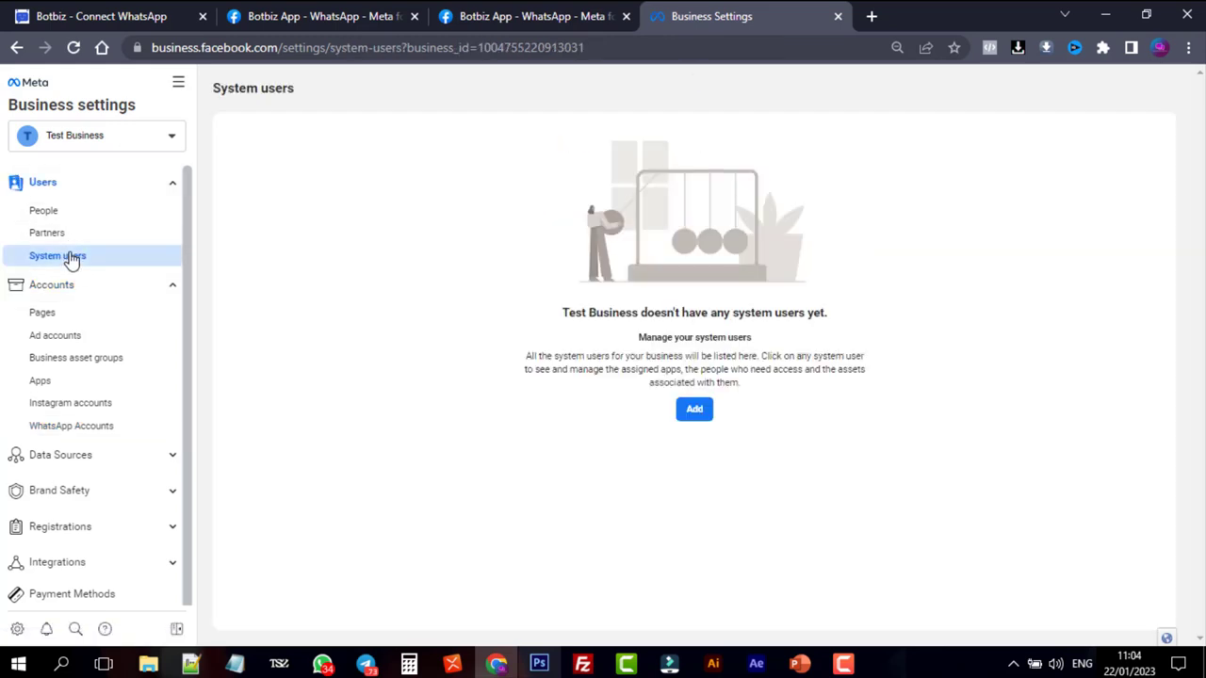
# Start adding a system user and accept the non-discrimination policy.
pyautogui.click(692, 413)
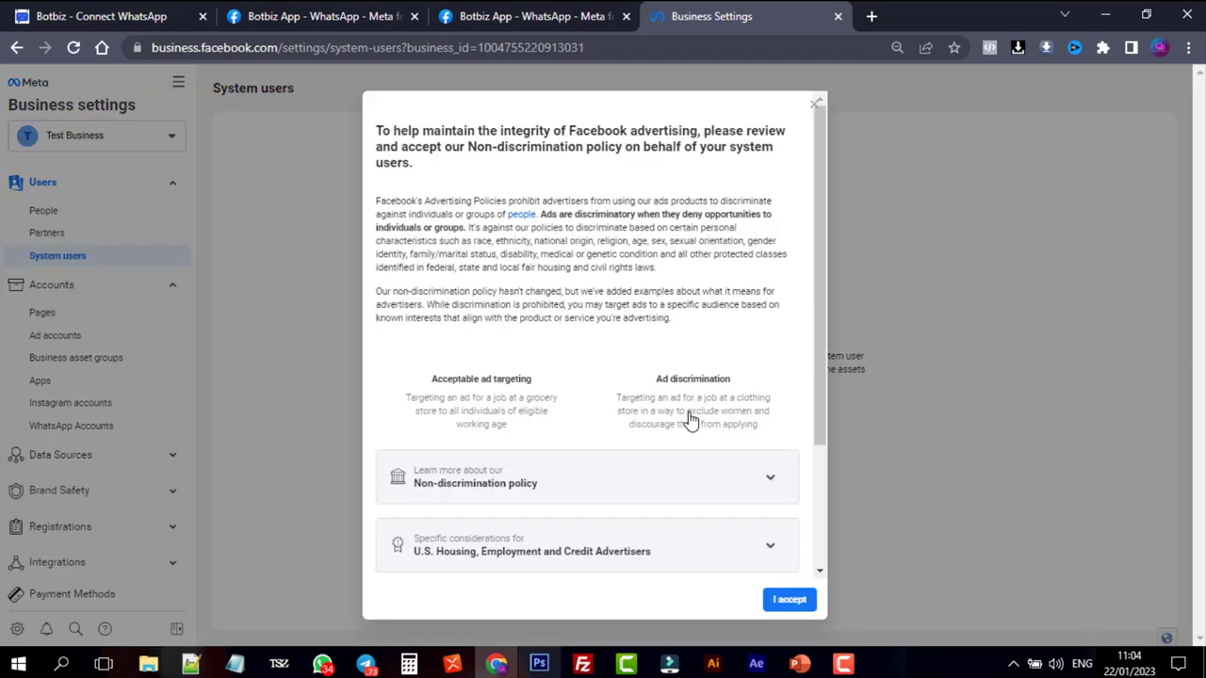
pyautogui.click(806, 603)
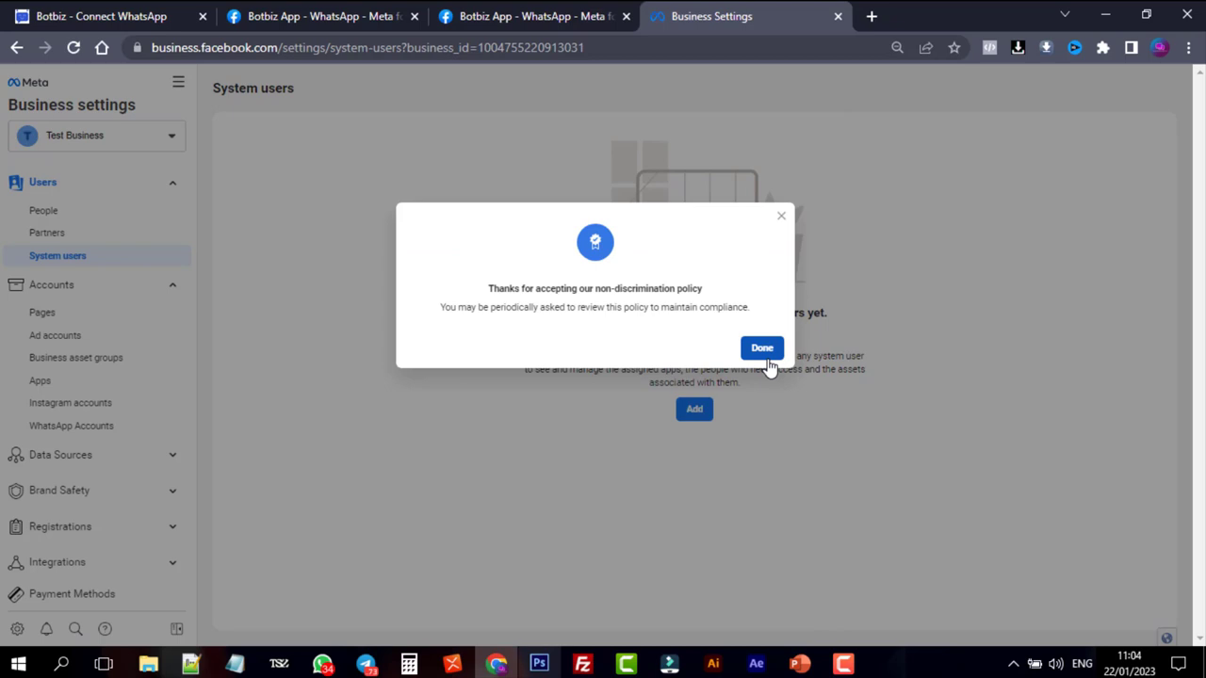
pyautogui.click(767, 354)
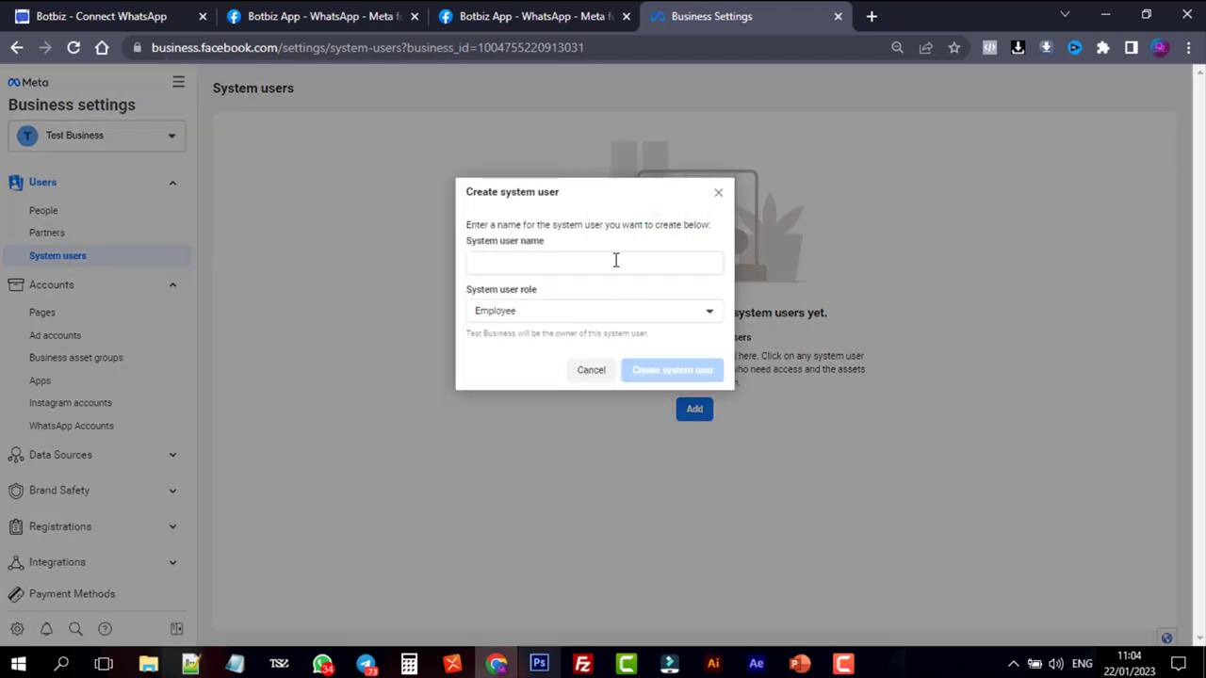
# Create an Admin system user named 'Botbiz System Admin' and accept its policy.
pyautogui.click(617, 261)
pyautogui.write('Botbiz System Admin')
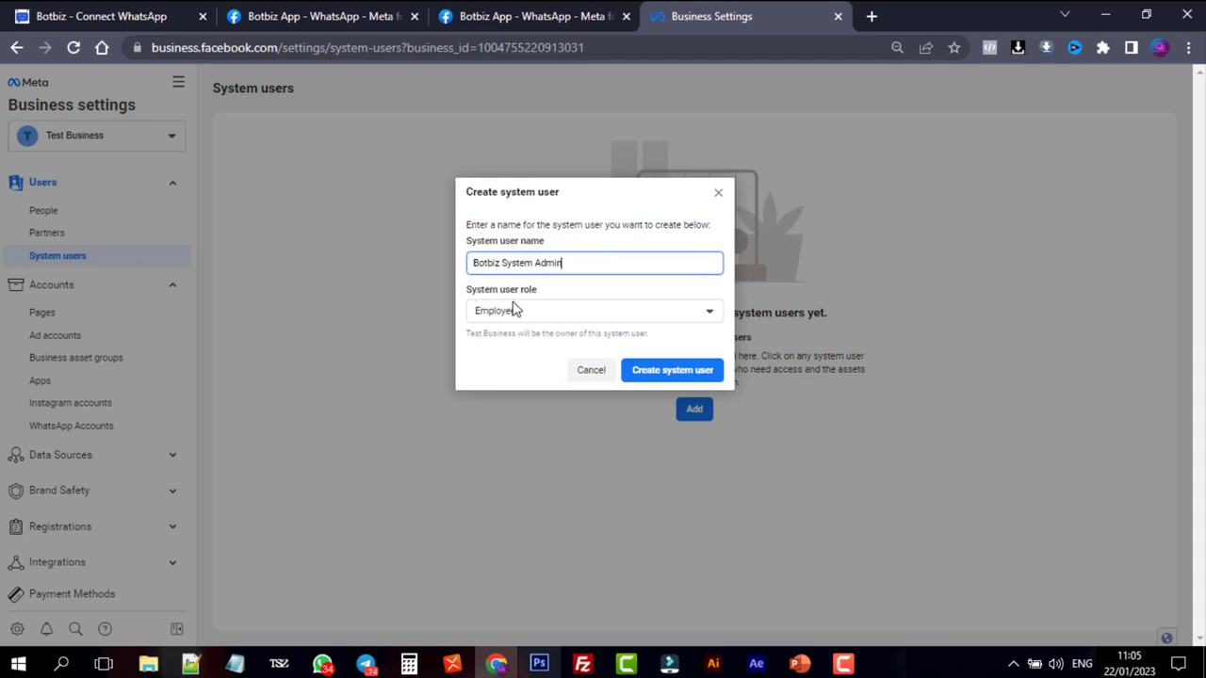
pyautogui.click(514, 313)
pyautogui.click(492, 365)
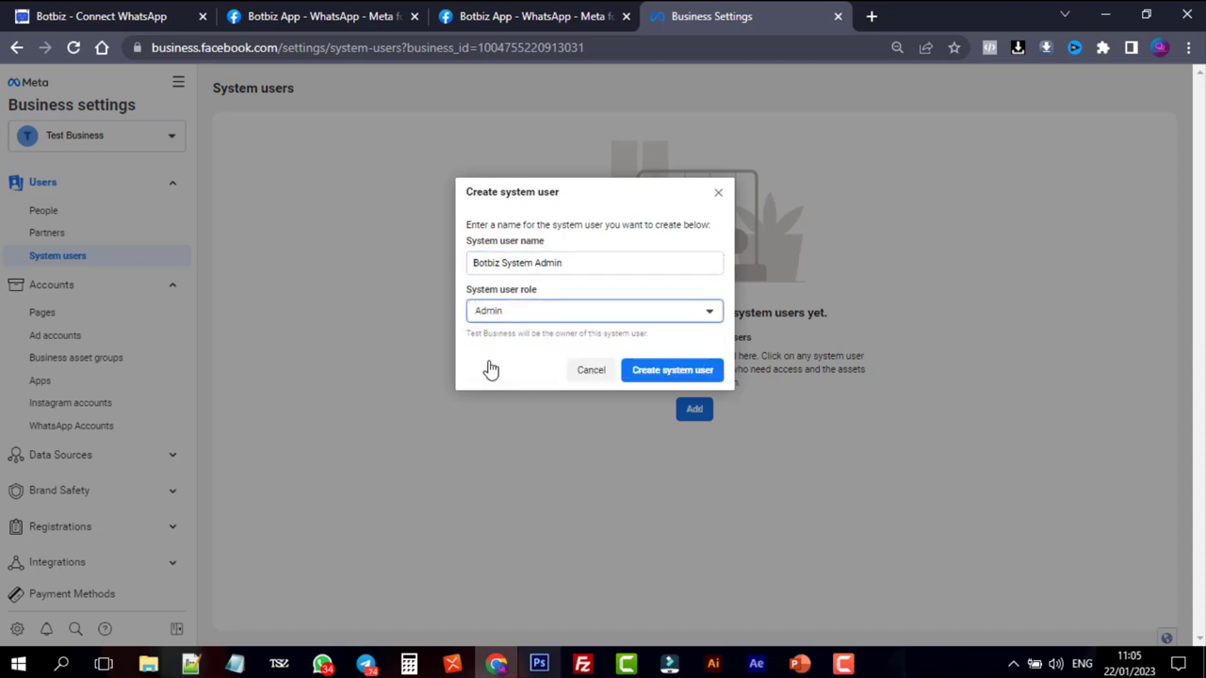
pyautogui.click(685, 372)
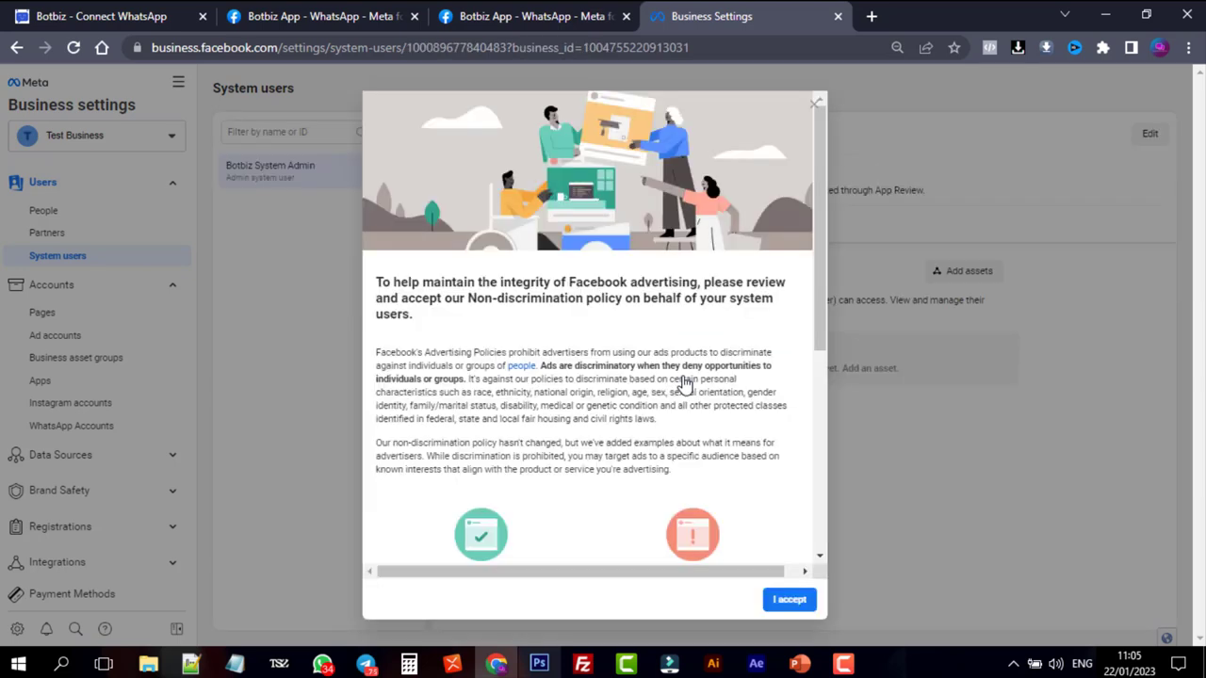
pyautogui.click(806, 605)
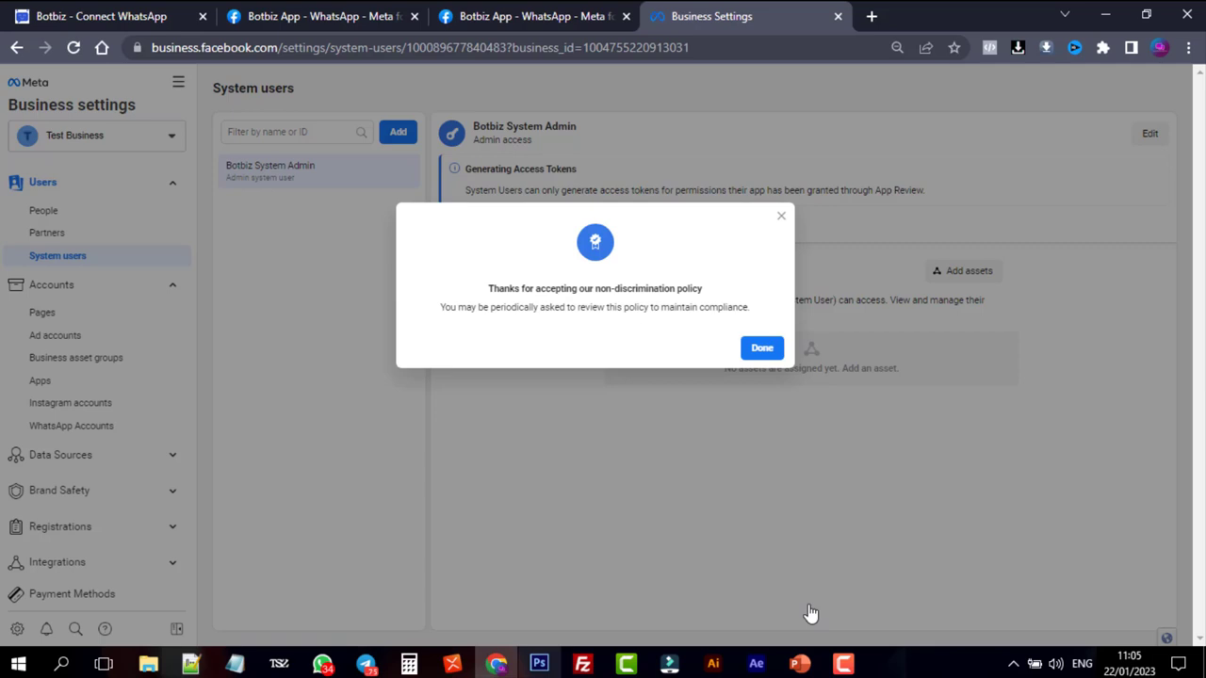
pyautogui.click(770, 351)
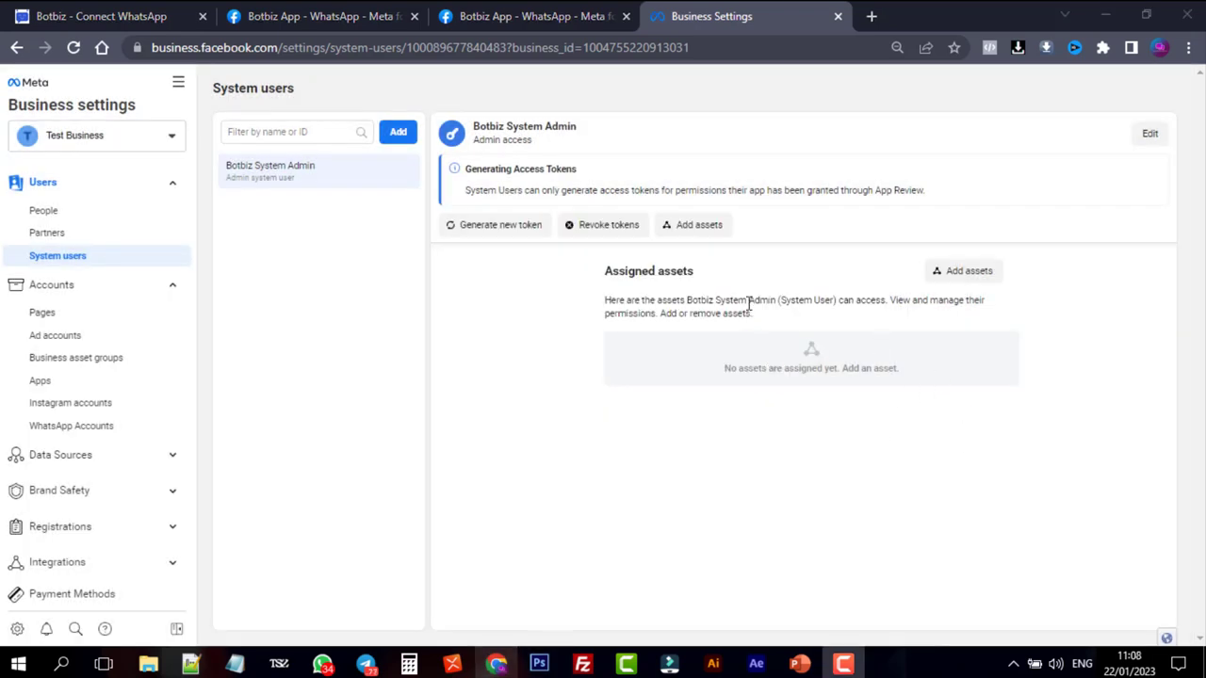
# Assign Botbiz App to Botbiz System Admin with full Manage App control and save.
pyautogui.click(969, 271)
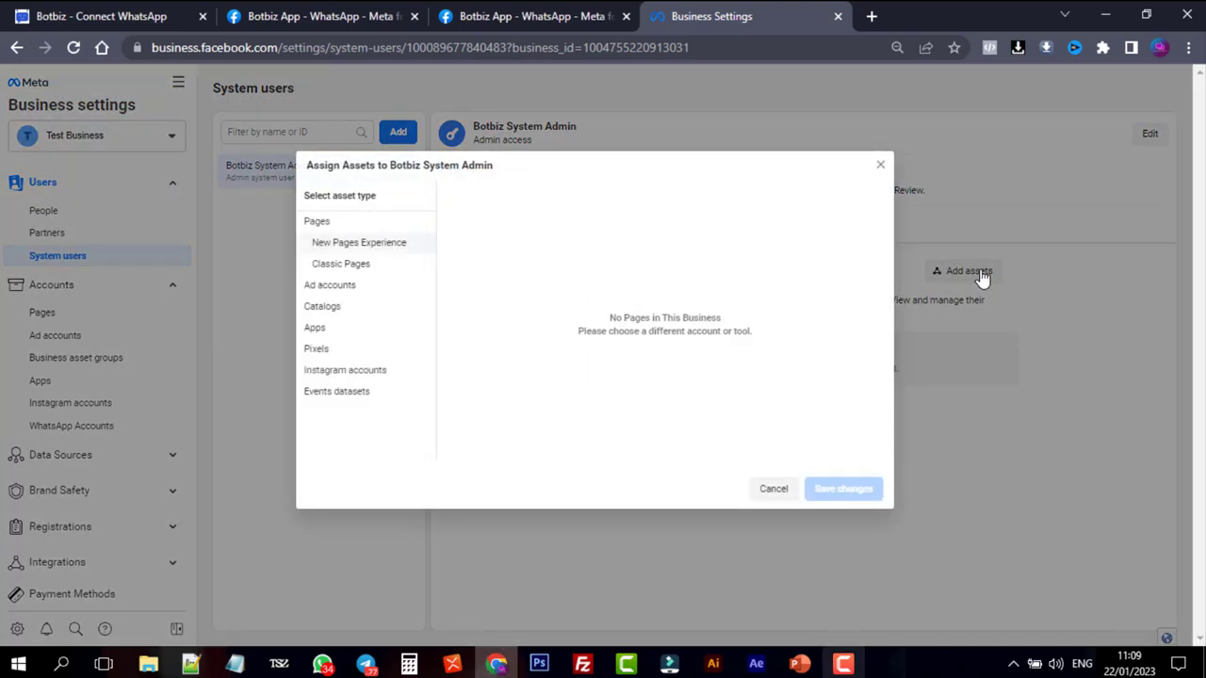
pyautogui.click(318, 328)
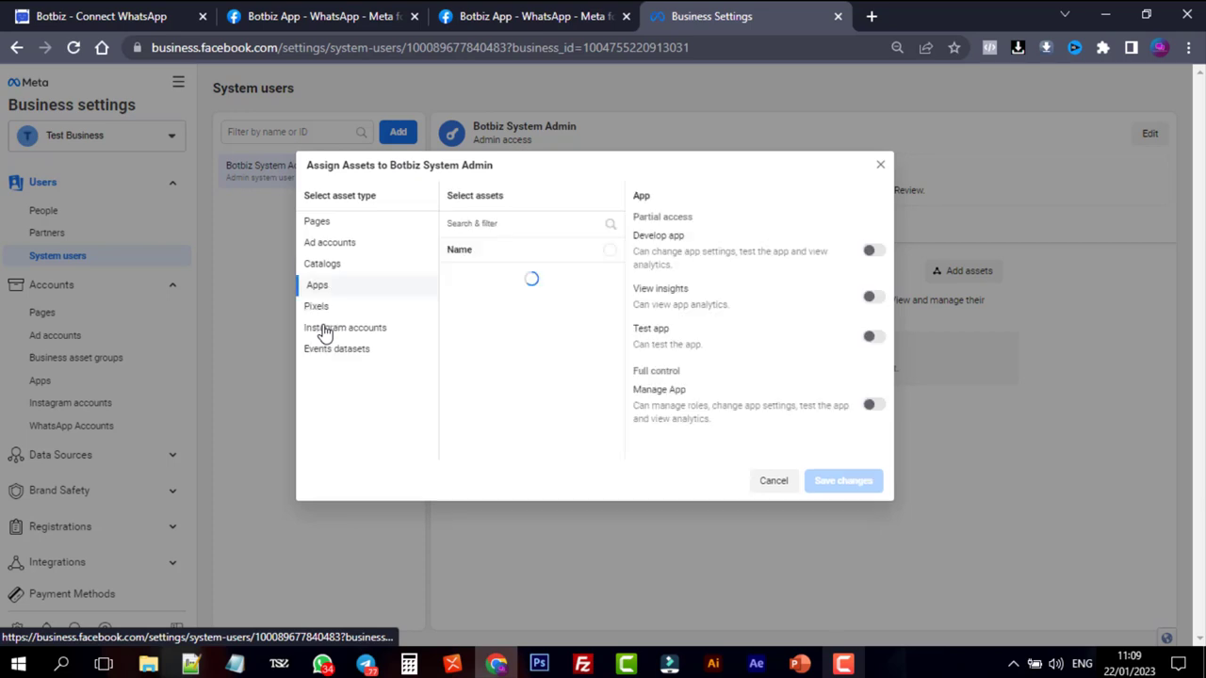
pyautogui.click(611, 279)
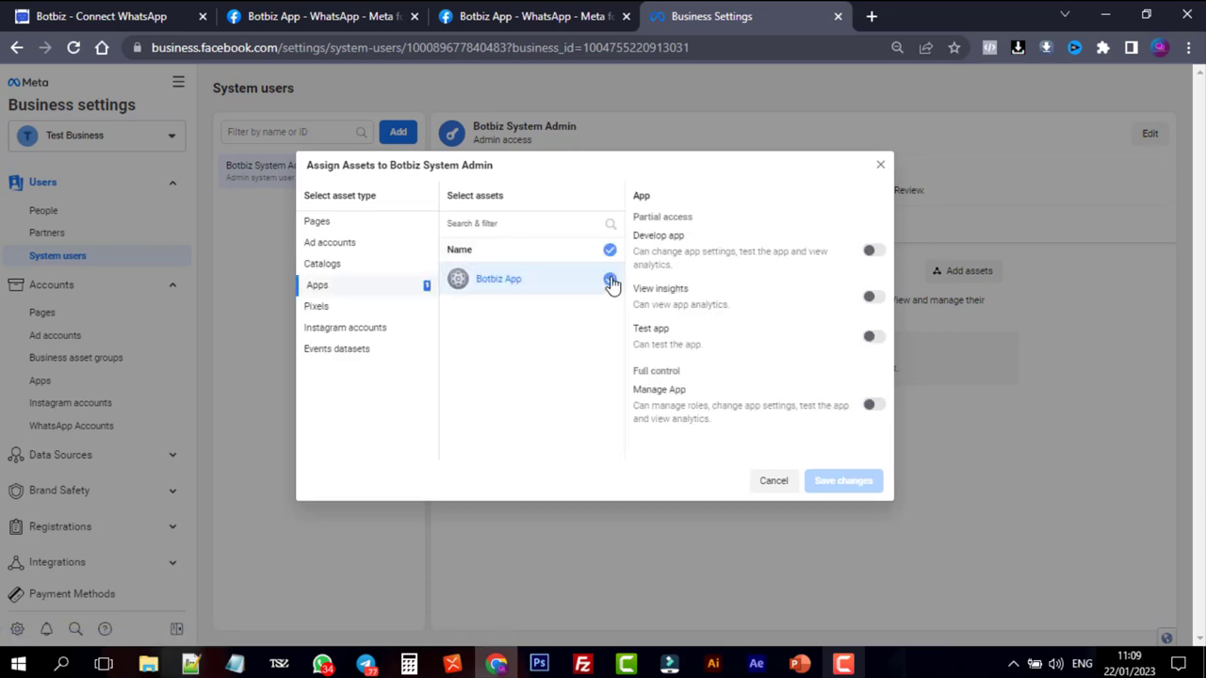
pyautogui.click(873, 407)
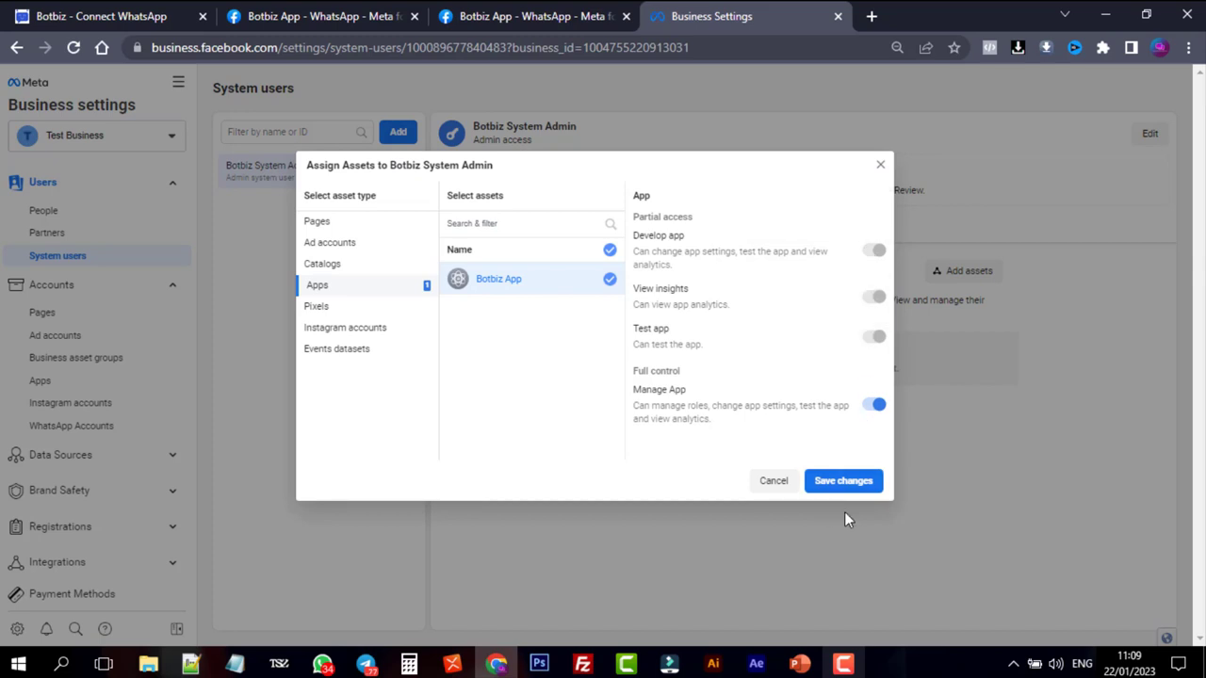
pyautogui.click(843, 481)
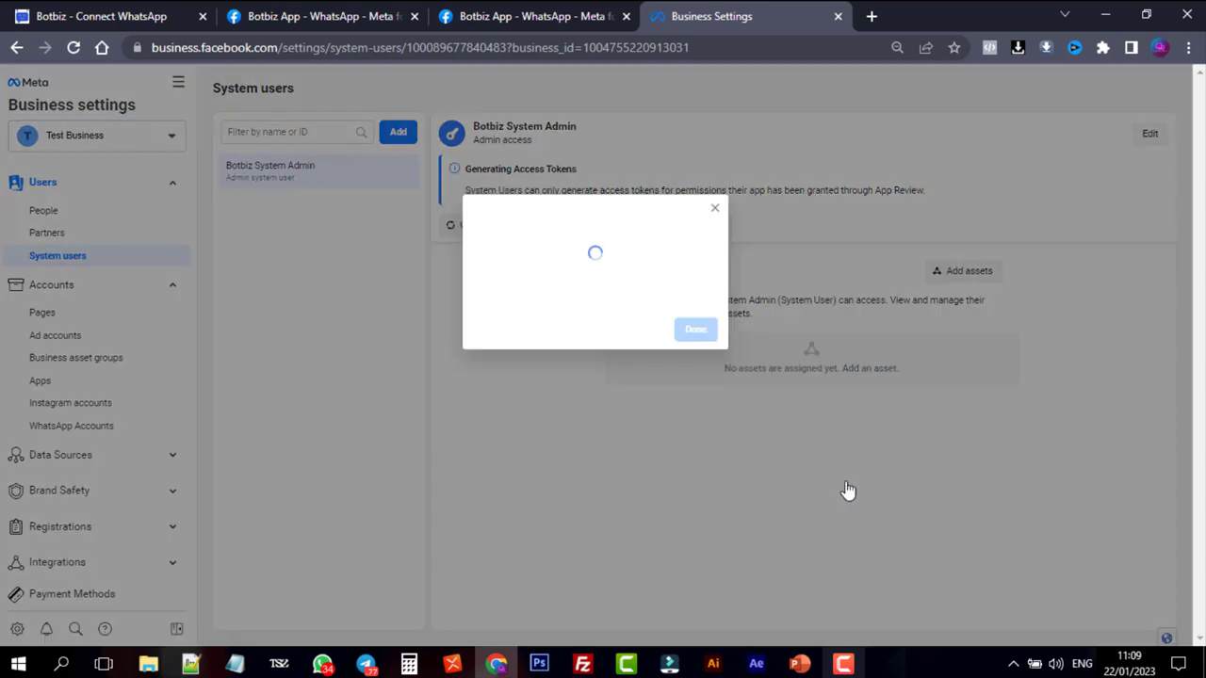
# Begin generating a new access token for Botbiz App.
pyautogui.click(696, 321)
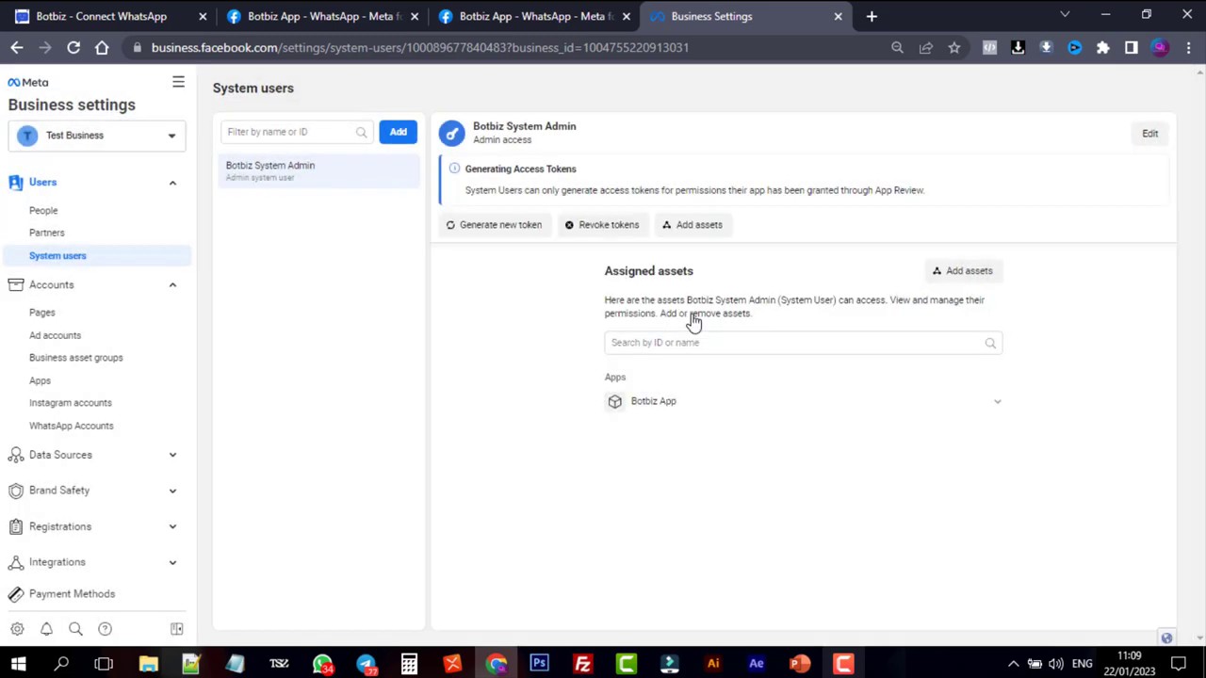
pyautogui.click(480, 233)
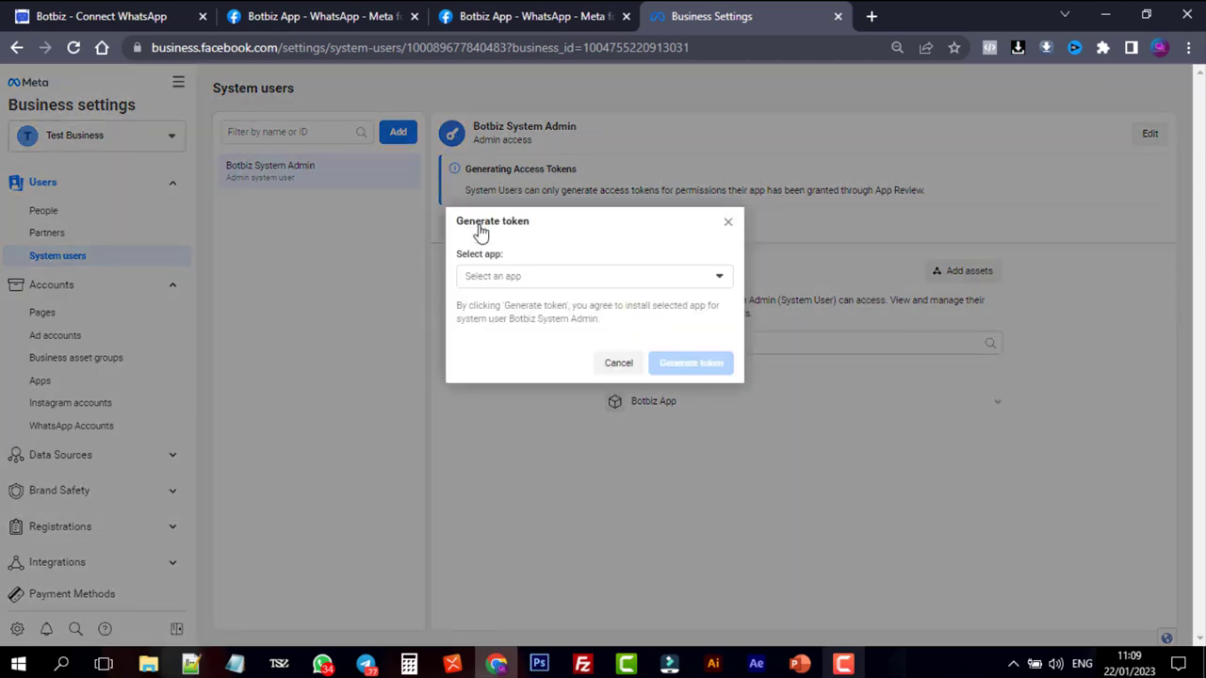
pyautogui.click(519, 281)
pyautogui.click(499, 307)
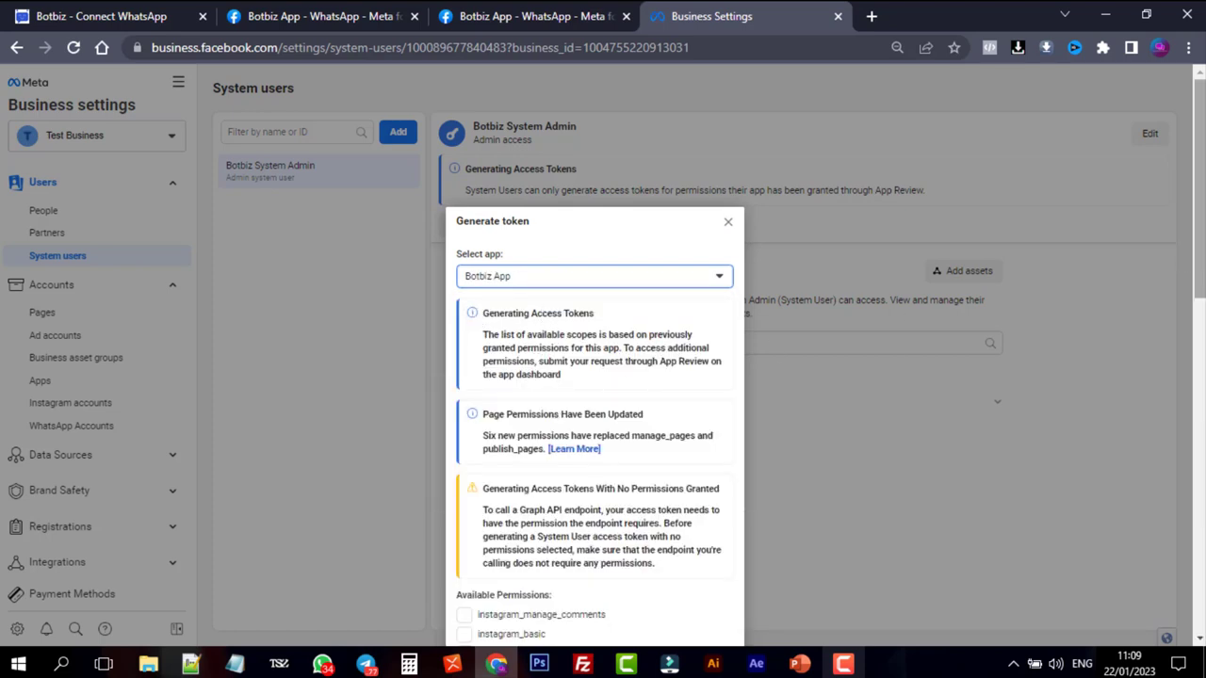
# Grant business_management, whatsapp_business_messaging and whatsapp_business_management, generate the token, and select it to copy.
pyautogui.moveTo(1201, 258); pyautogui.dragTo(1187, 431)
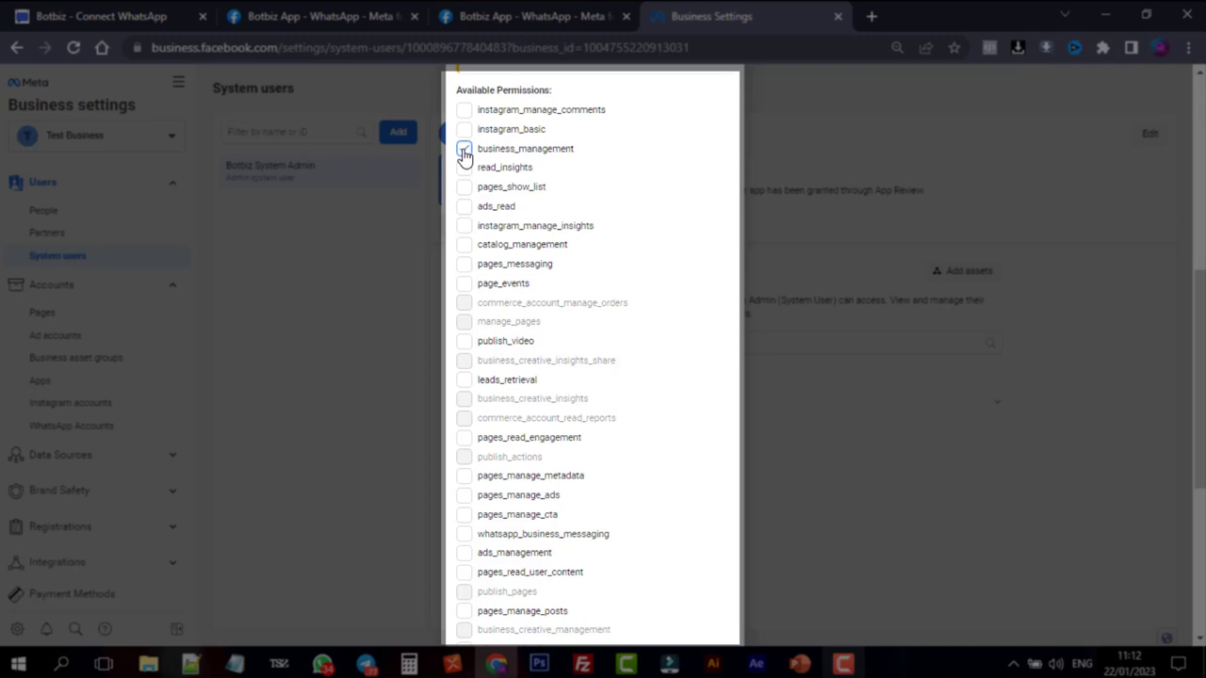
pyautogui.click(464, 151)
pyautogui.click(466, 534)
pyautogui.scroll(-1, 468, 538)
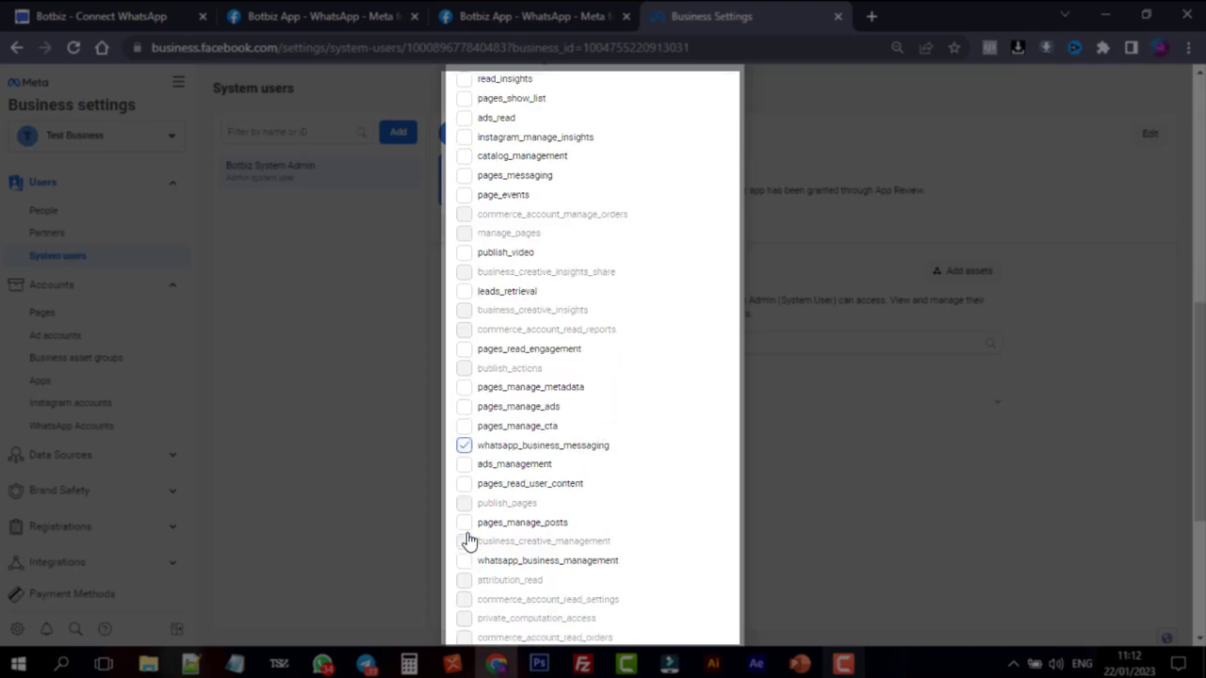
pyautogui.scroll(-2, 468, 538)
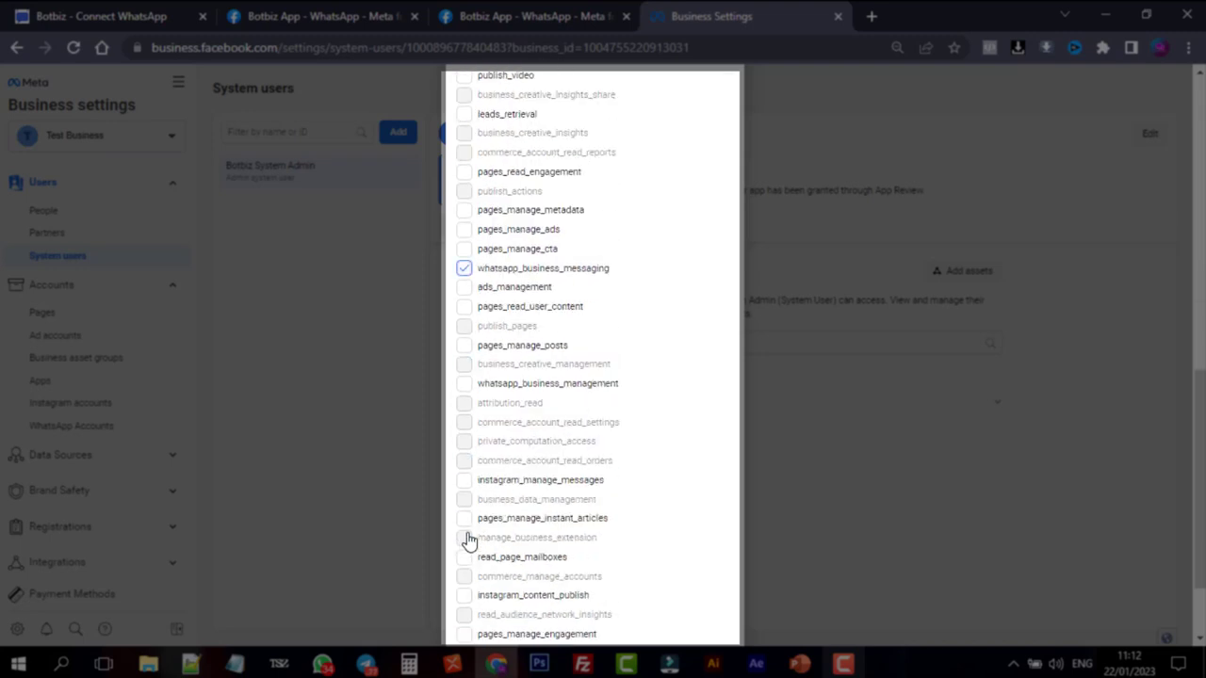
pyautogui.click(463, 386)
pyautogui.scroll(3, 466, 395)
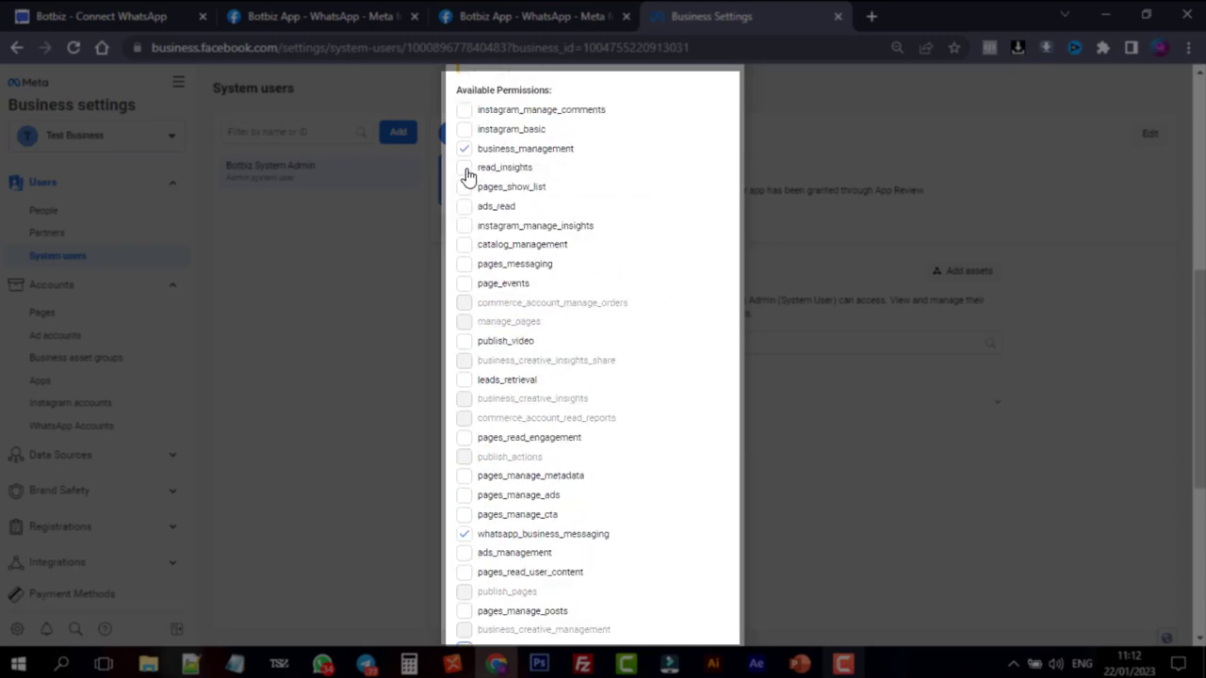
pyautogui.scroll(-1, 503, 450)
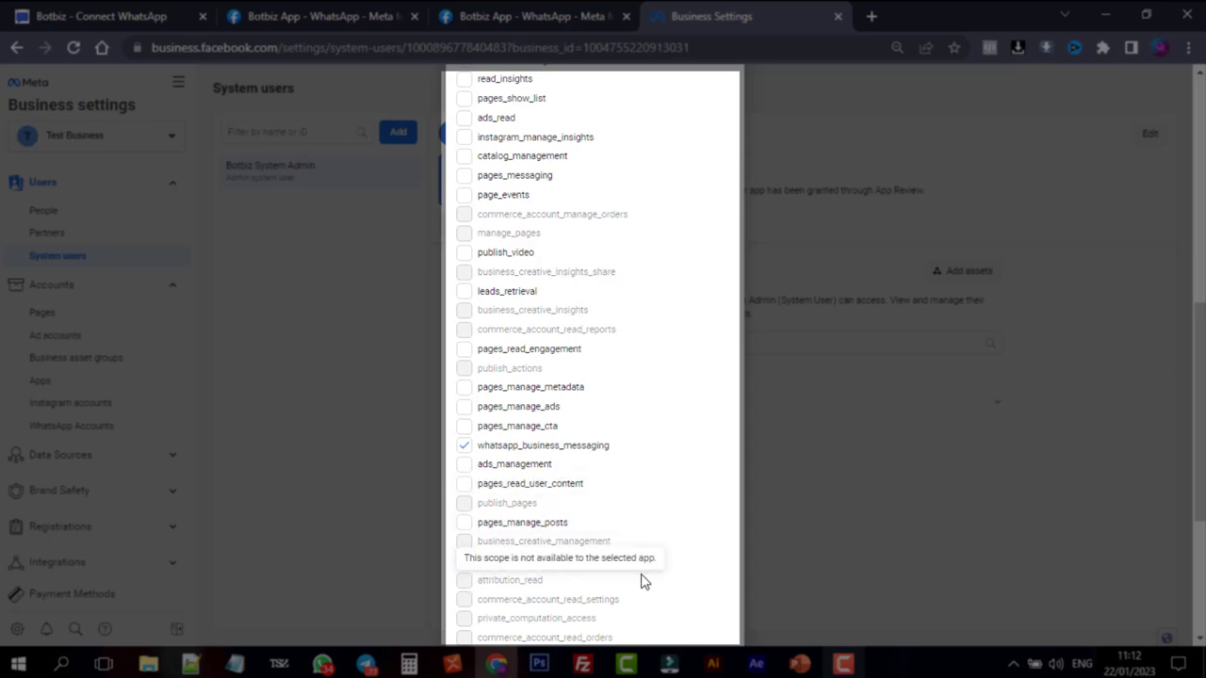
pyautogui.scroll(-3, 641, 582)
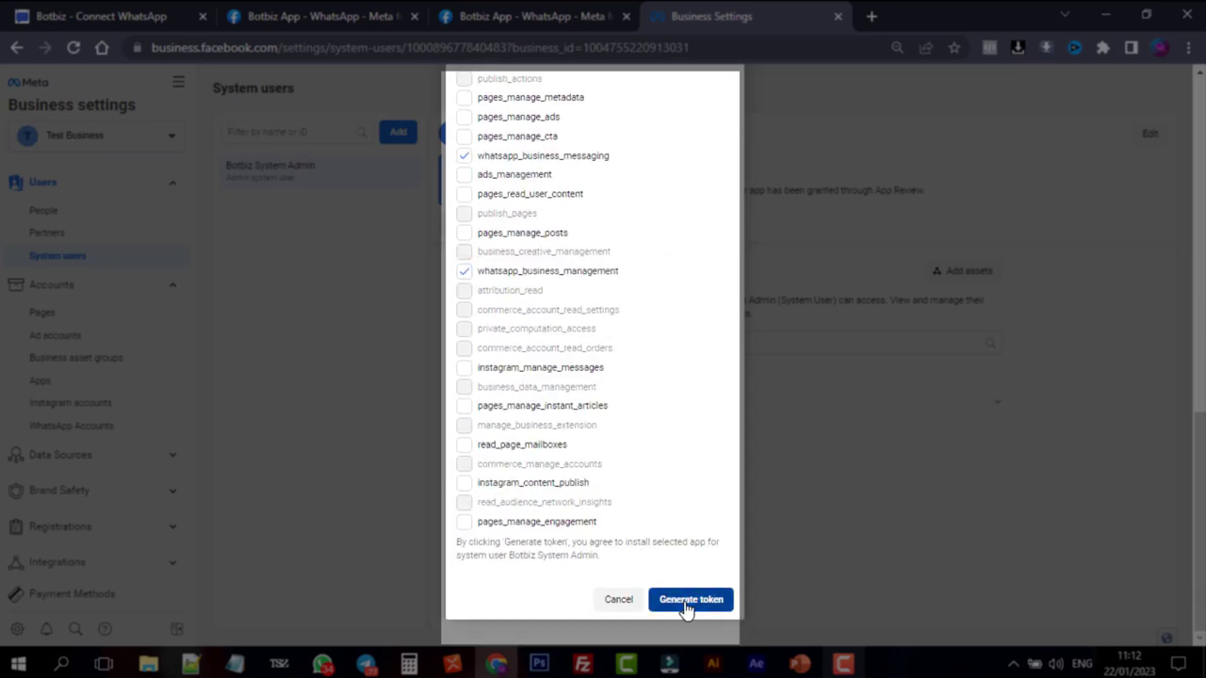
pyautogui.click(687, 601)
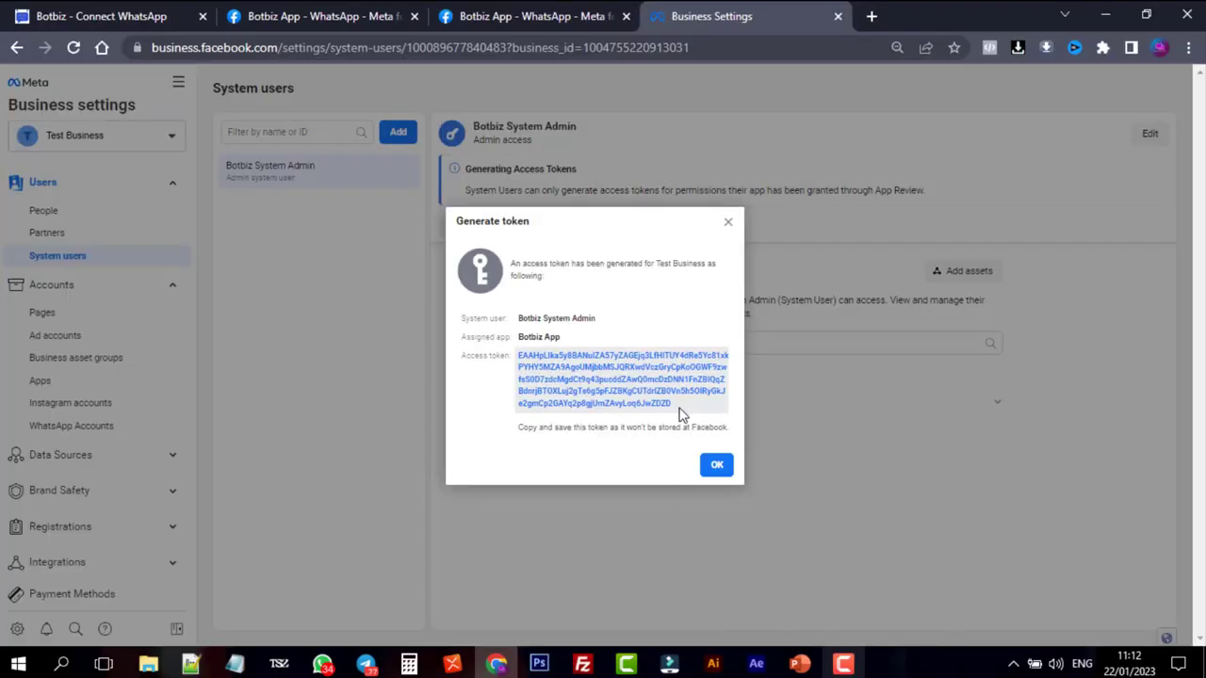
pyautogui.moveTo(679, 410); pyautogui.dragTo(519, 358)
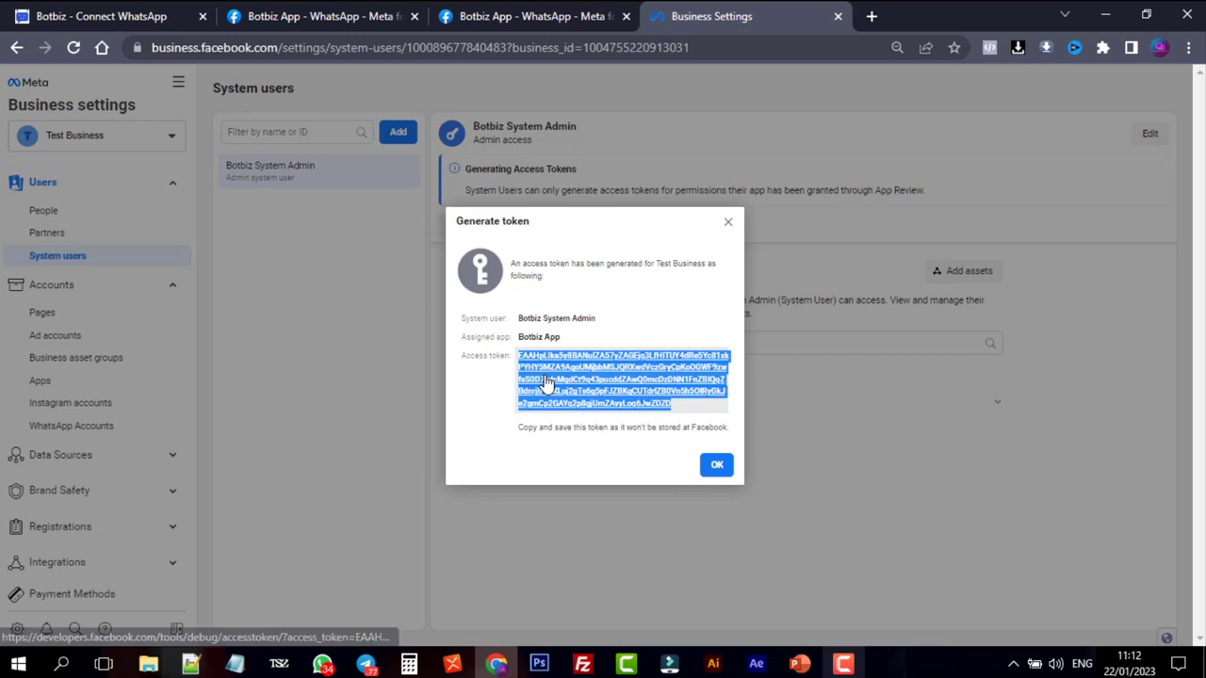
pyautogui.rightClick(546, 382)
# Copy the access token and paste it into Botbiz's Access Token field.
pyautogui.click(579, 515)
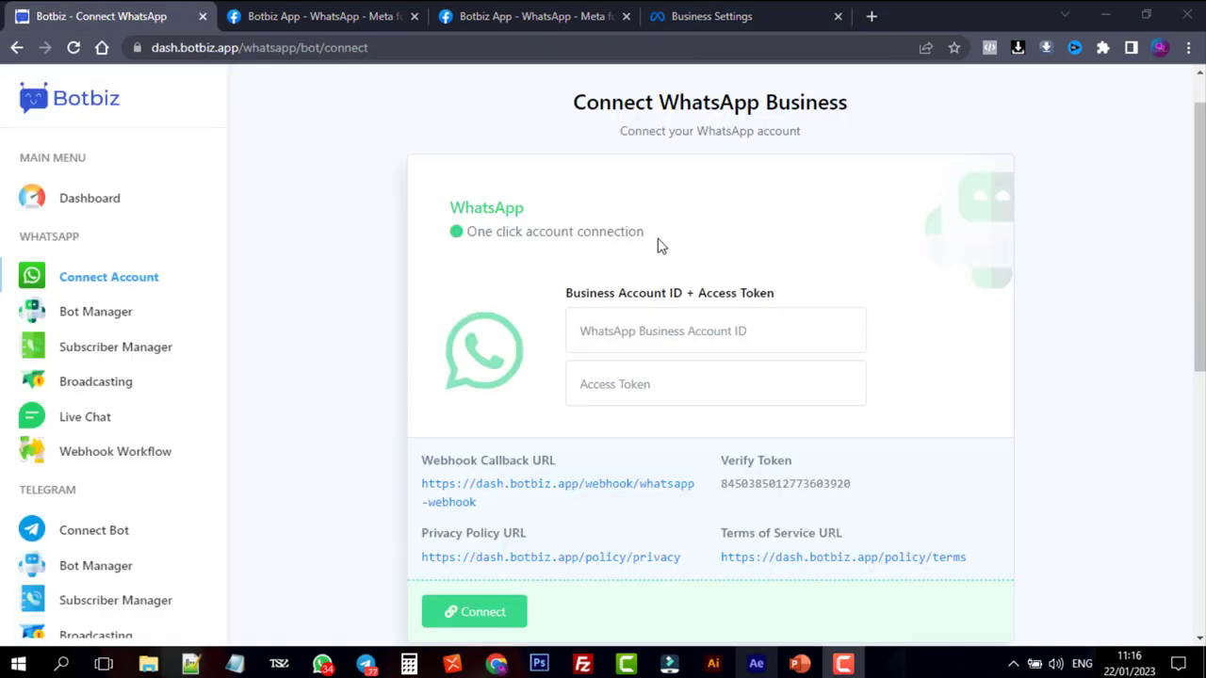
pyautogui.click(645, 384)
pyautogui.hotkey('ctrl', 'v')
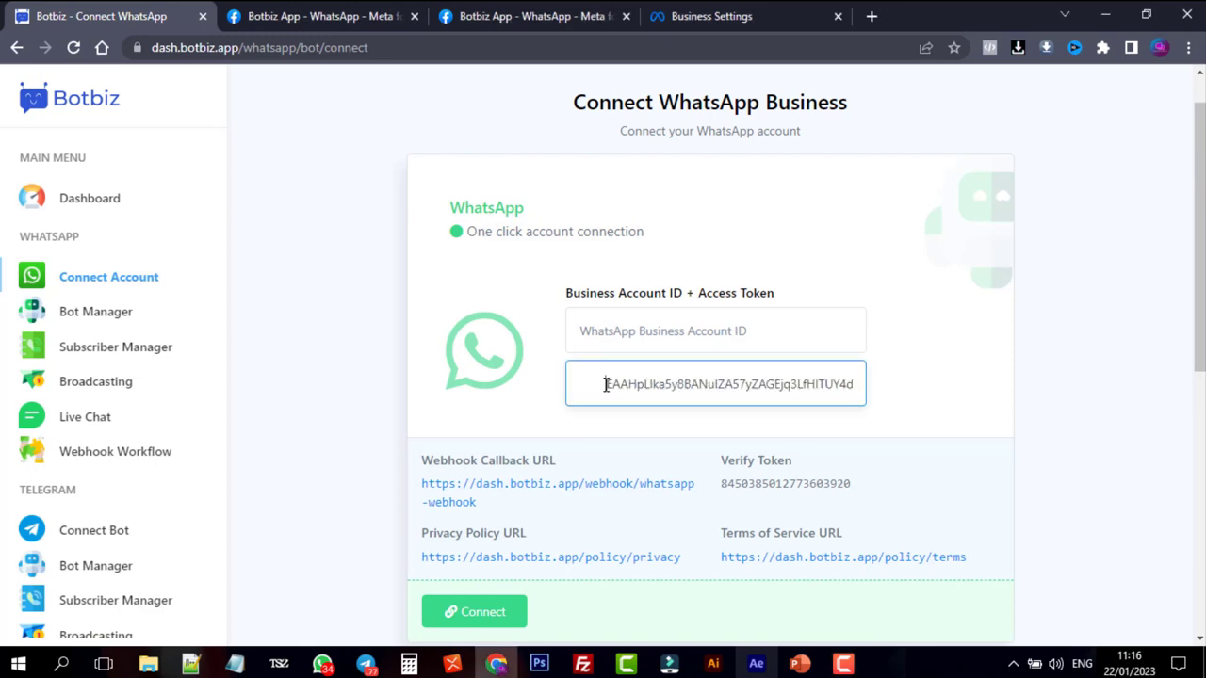
pyautogui.press('Home')
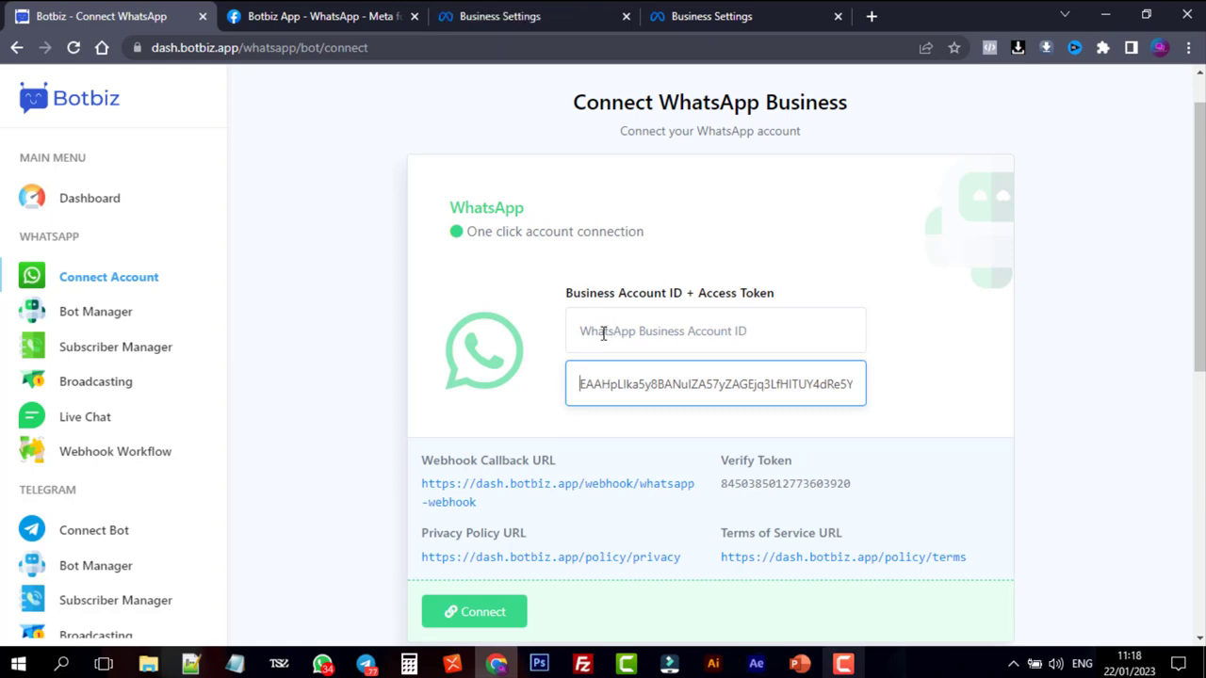
# Copy the Botbiz Media Inc WhatsApp account ID from Business Settings.
pyautogui.click(707, 15)
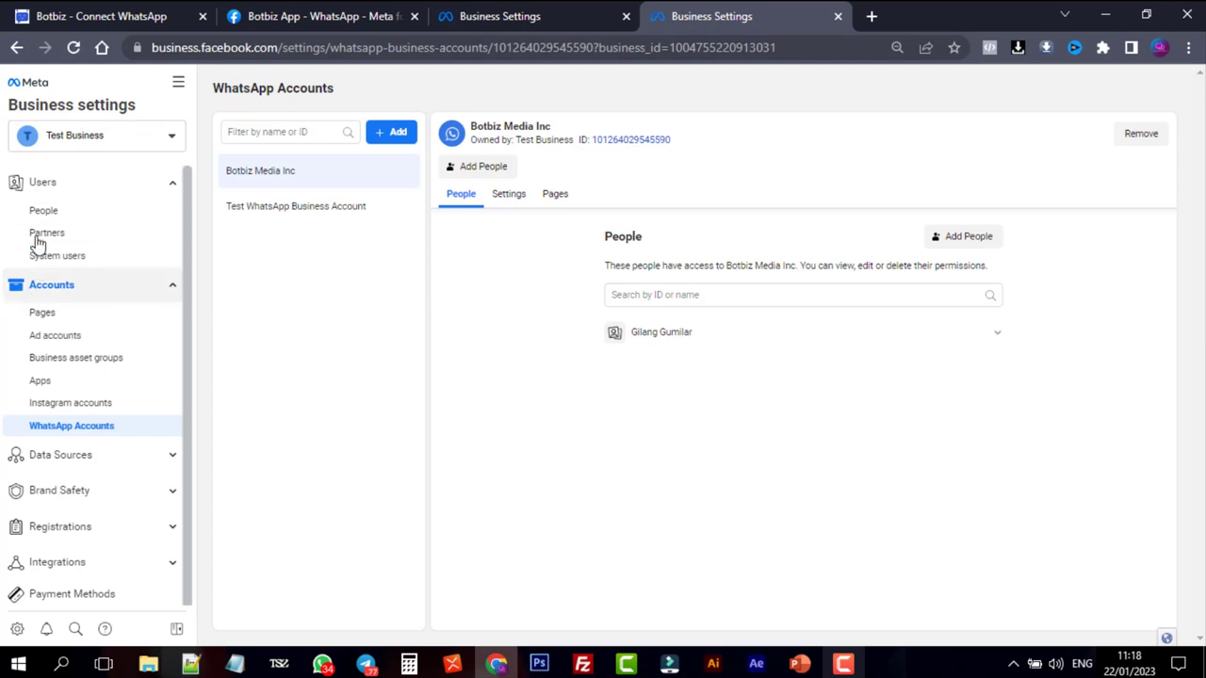
pyautogui.click(59, 432)
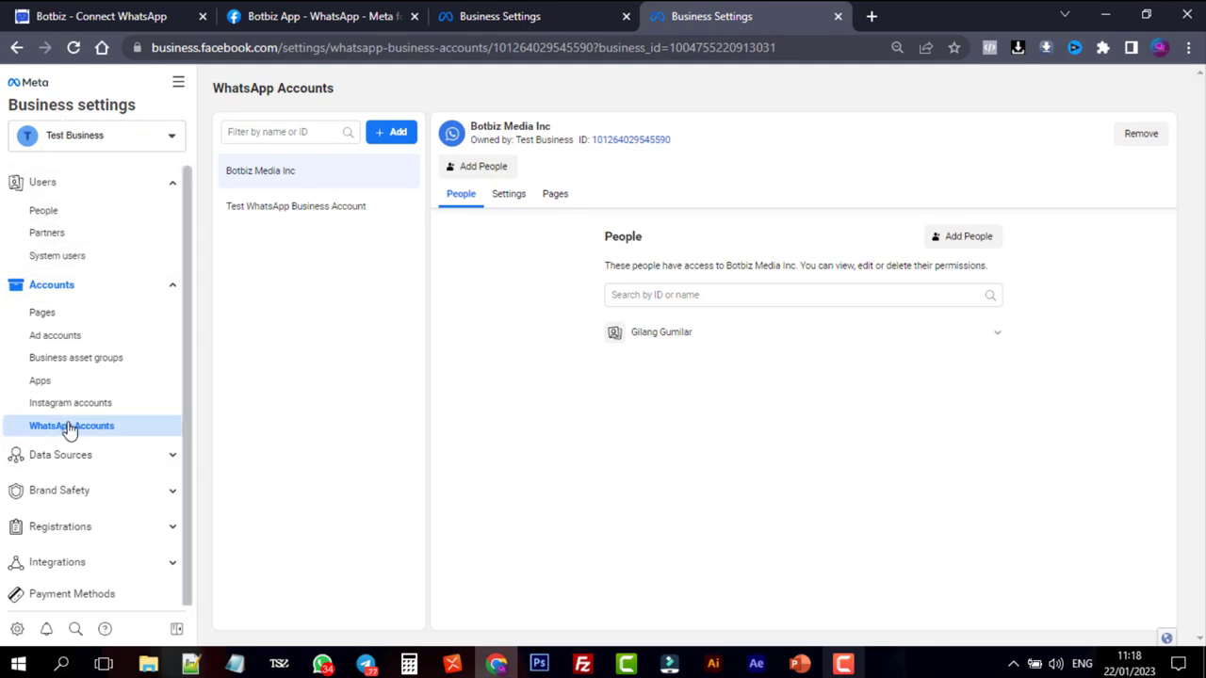
pyautogui.click(619, 141)
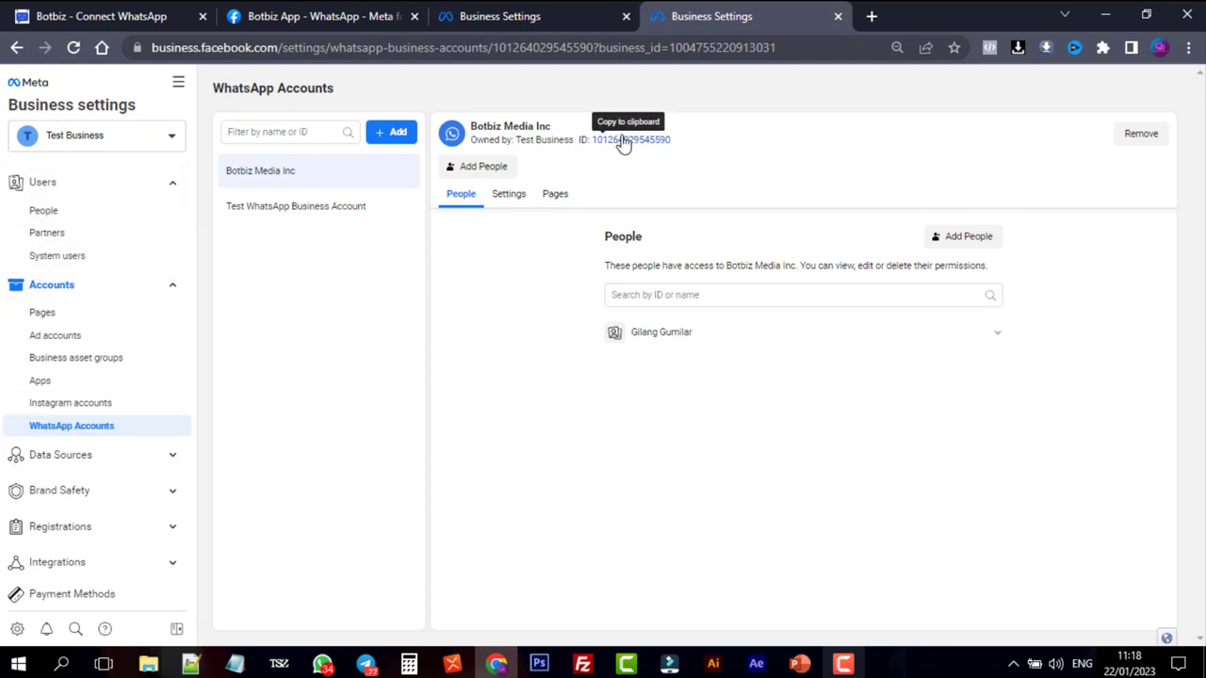
# Paste the account ID into Botbiz's WhatsApp Business Account ID field and connect it.
pyautogui.click(86, 16)
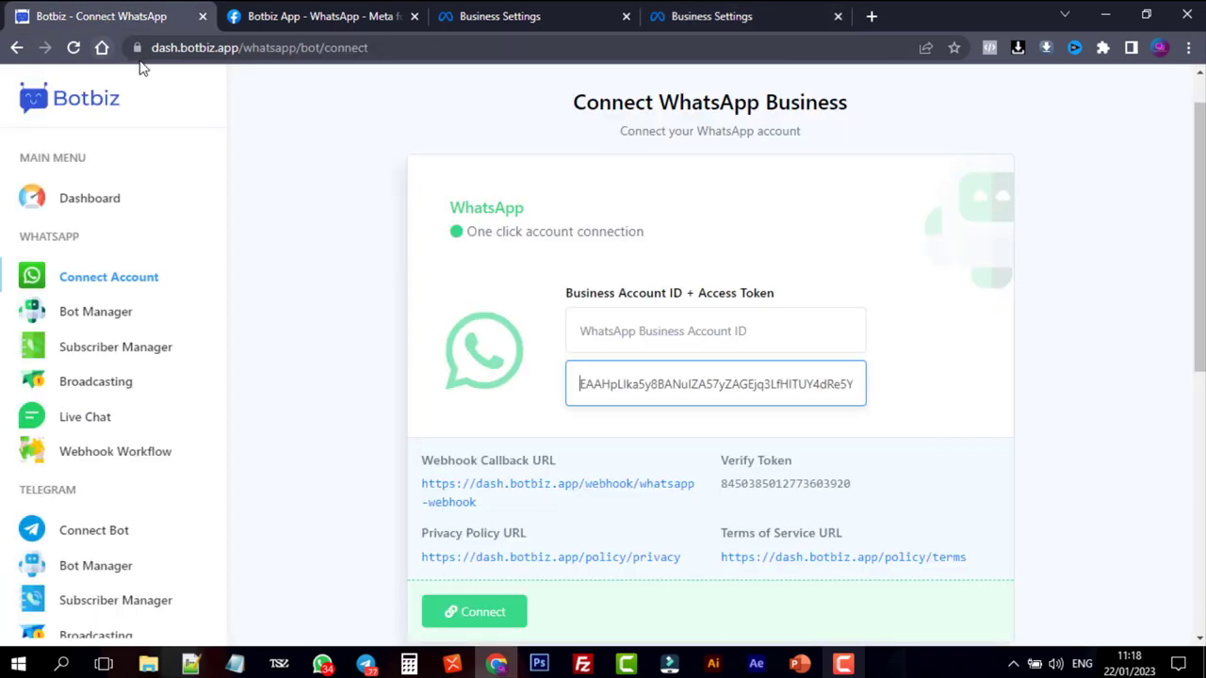
pyautogui.click(588, 321)
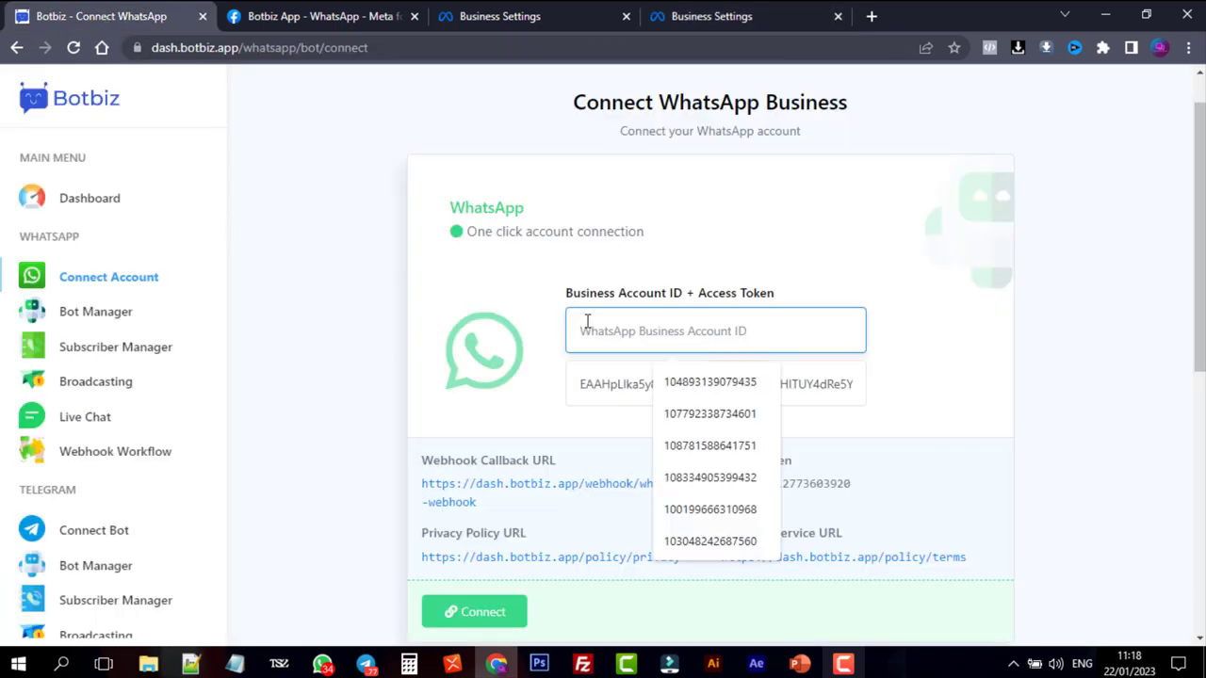
pyautogui.rightClick(587, 321)
pyautogui.click(622, 429)
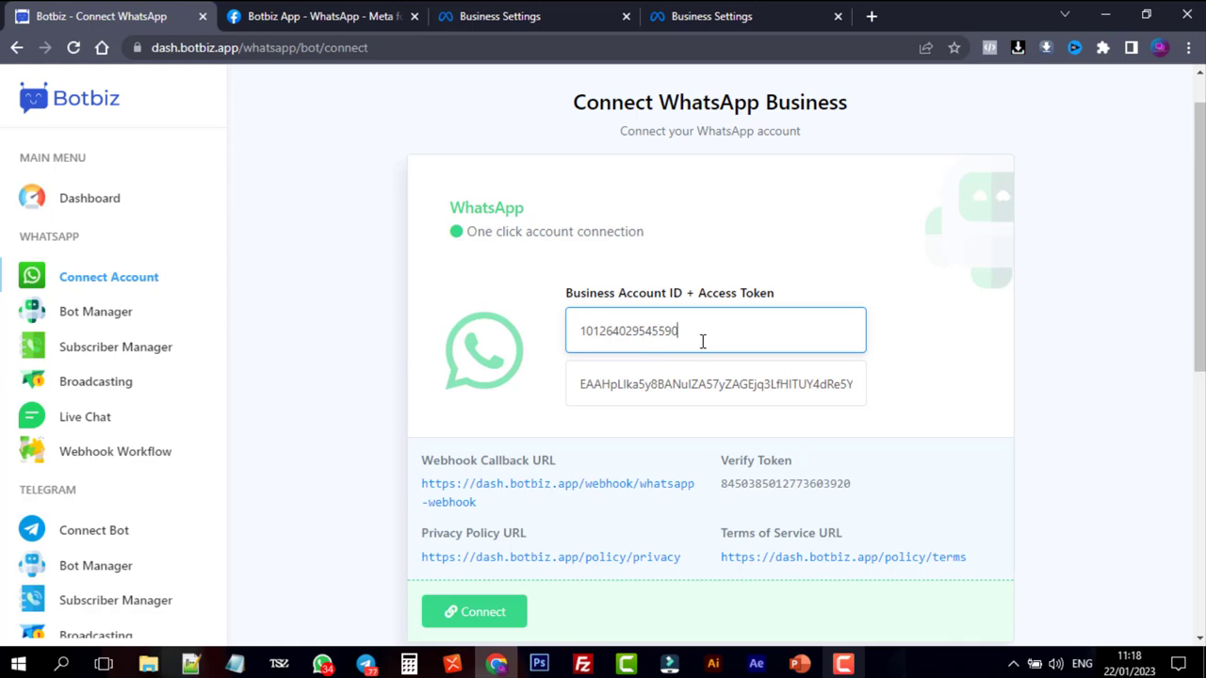
pyautogui.scroll(-2, 532, 547)
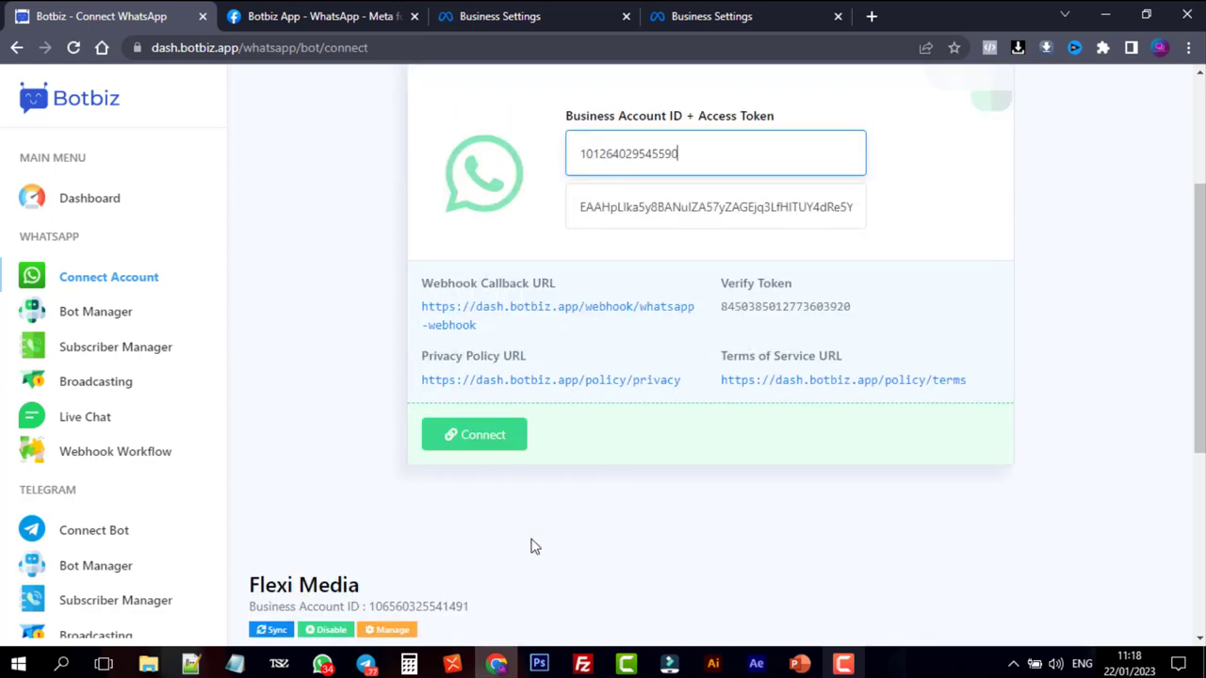
pyautogui.click(482, 439)
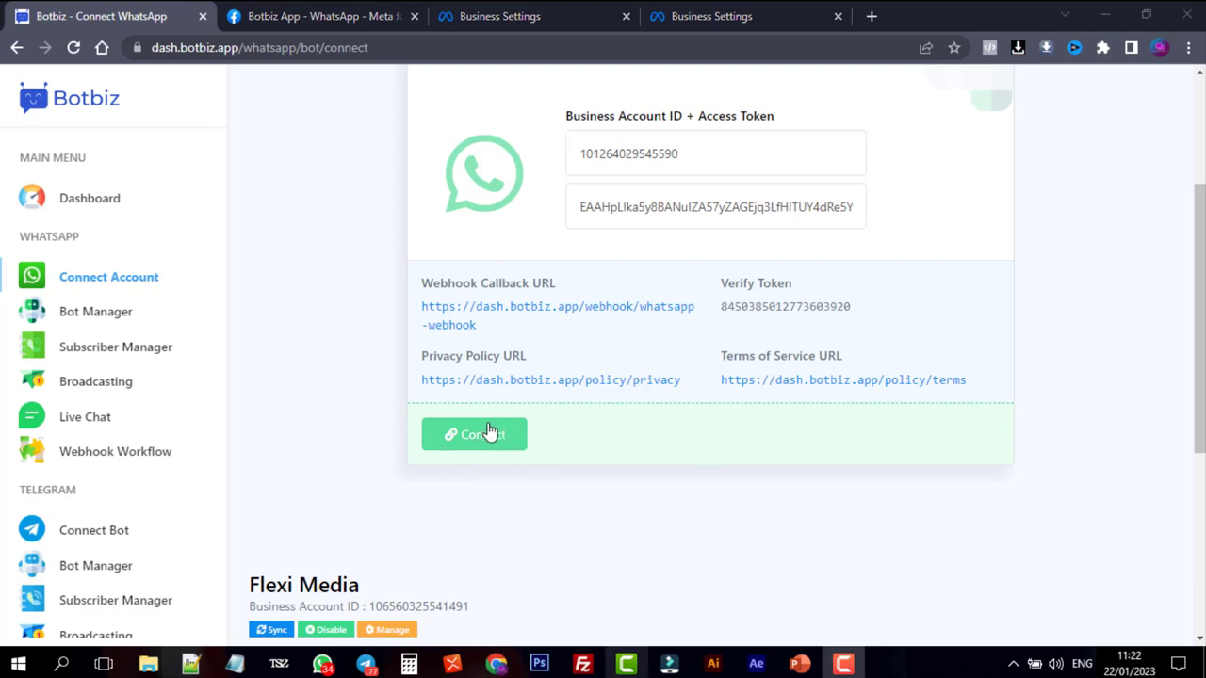
pyautogui.click(483, 436)
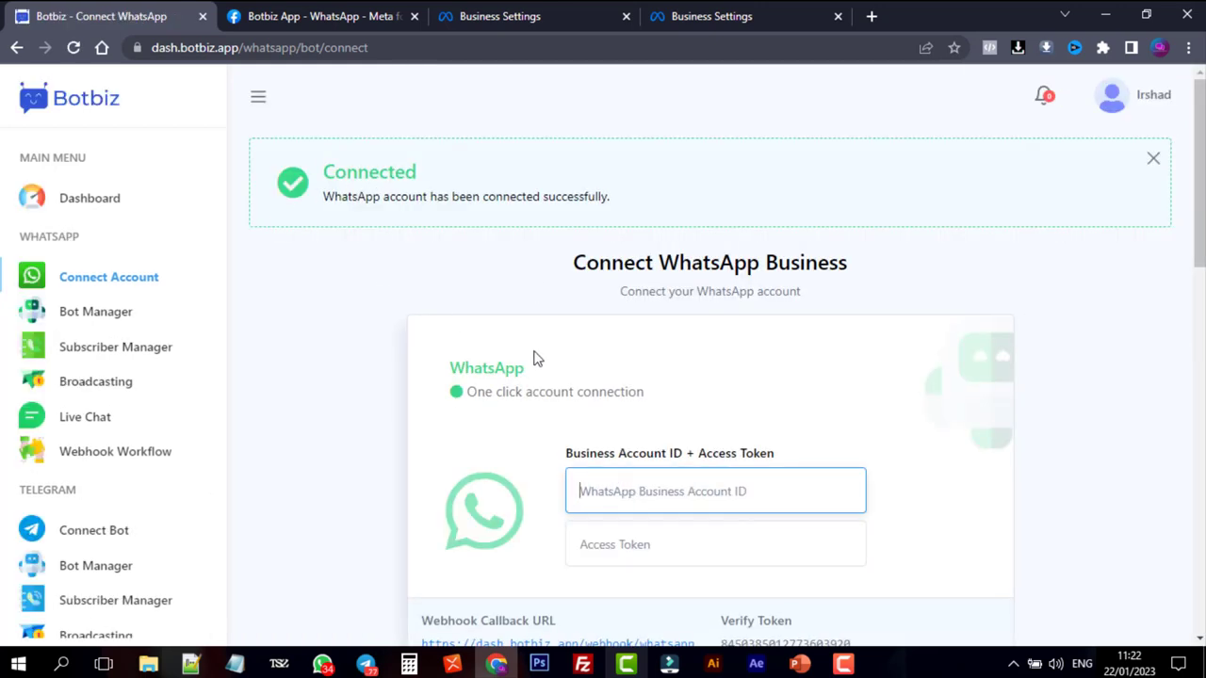
pyautogui.scroll(-3, 534, 358)
pyautogui.scroll(-3, 533, 391)
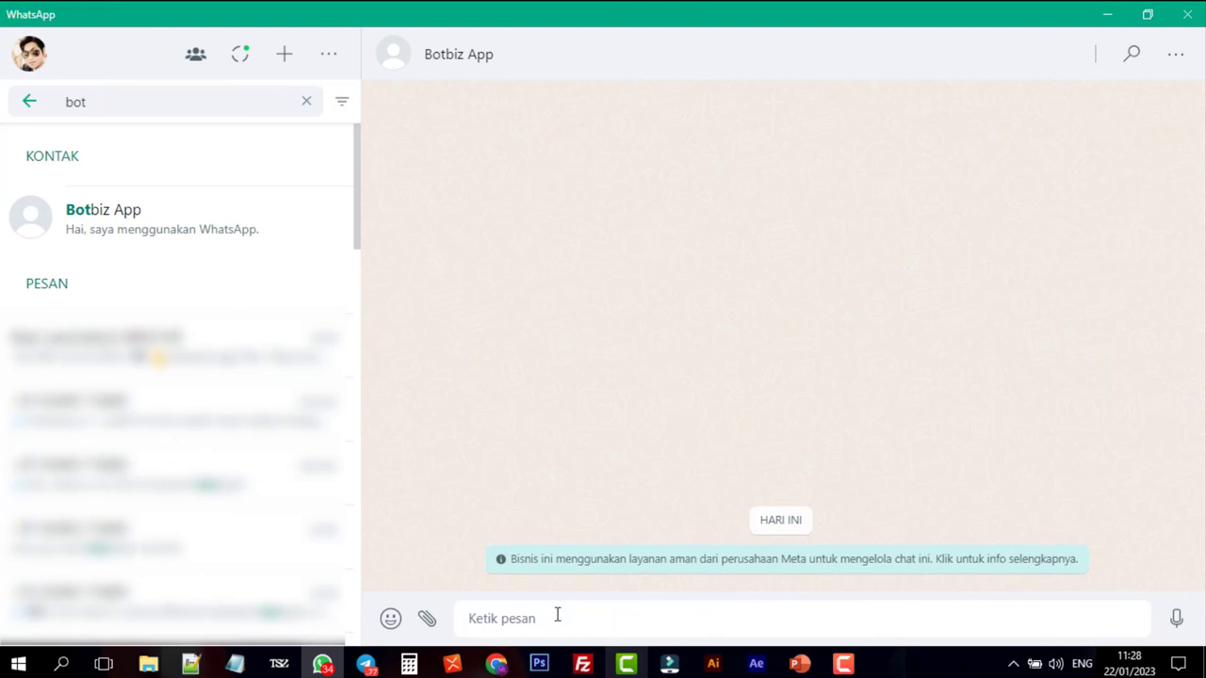
# Send 'halo' to the Botbiz App chat and switch to Botbiz's WhatsApp live chat.
pyautogui.write('halo')
pyautogui.press('Return')
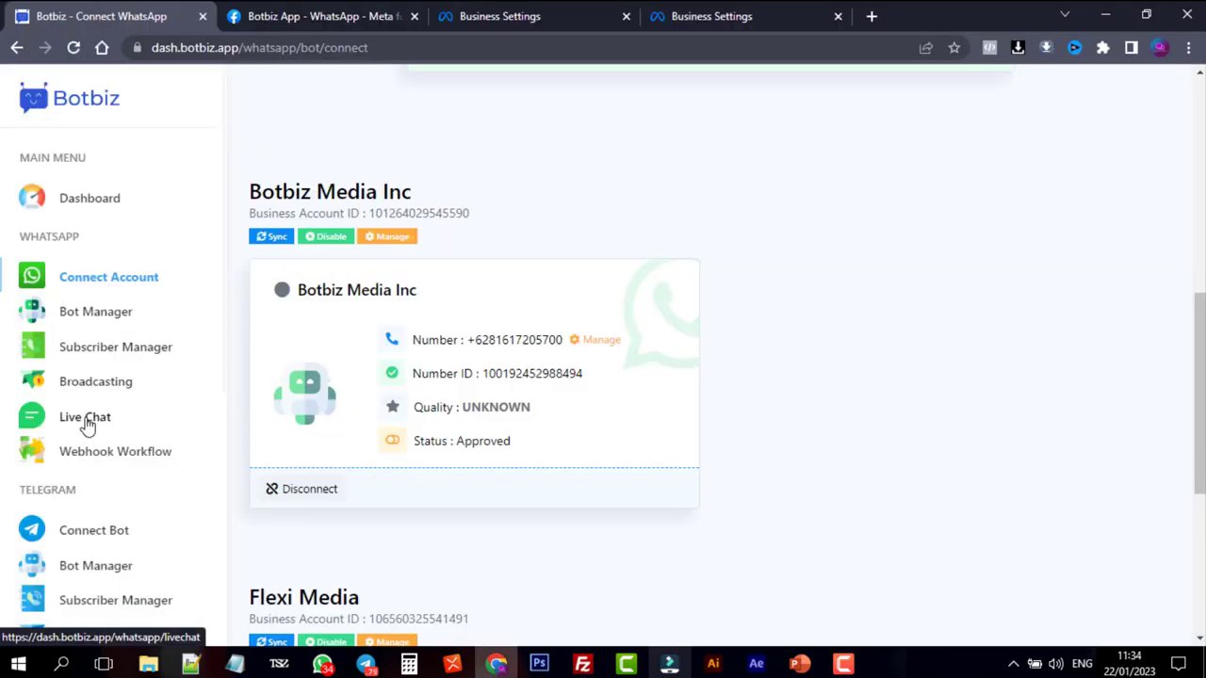
pyautogui.click(89, 419)
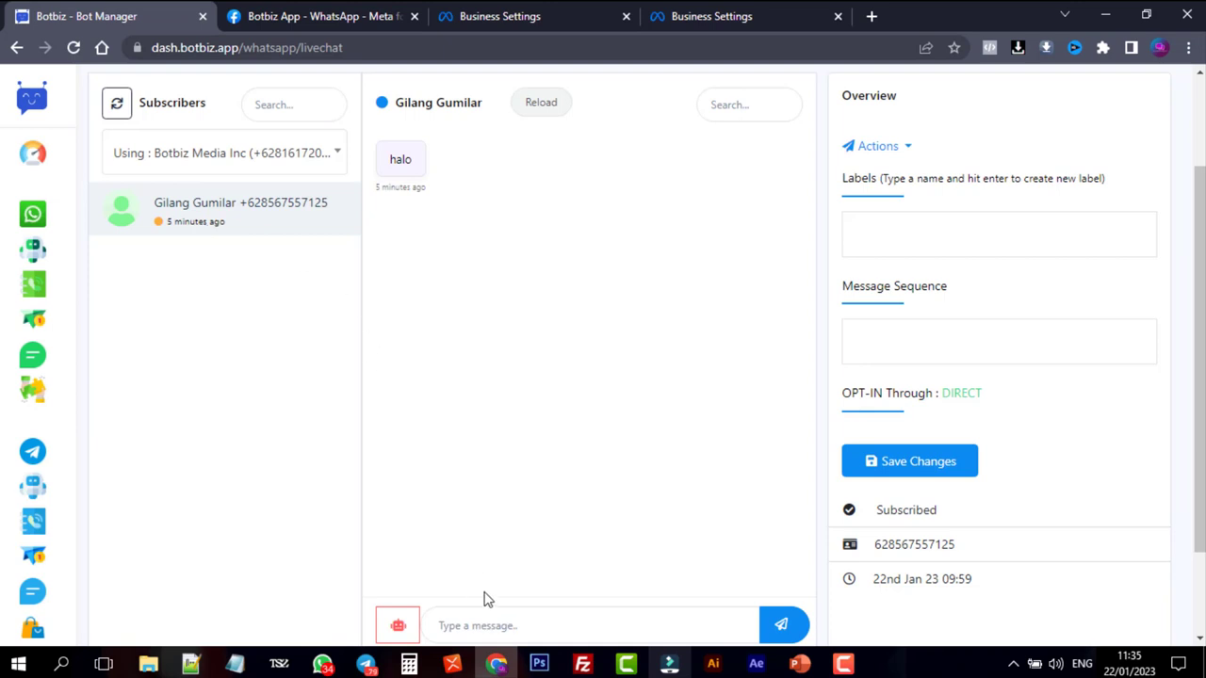
# Reply 'Hai' to the subscriber in Botbiz live chat.
pyautogui.scroll(-2, 498, 575)
pyautogui.click(506, 525)
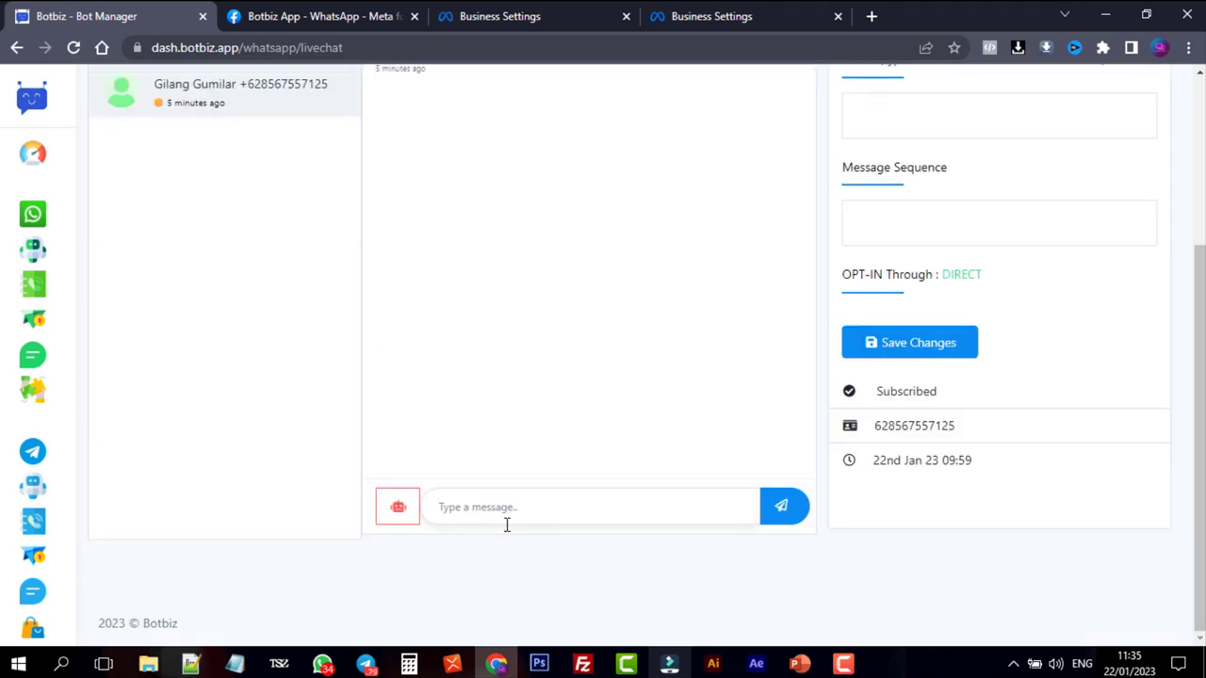
pyautogui.write('Hai')
pyautogui.press('Return')
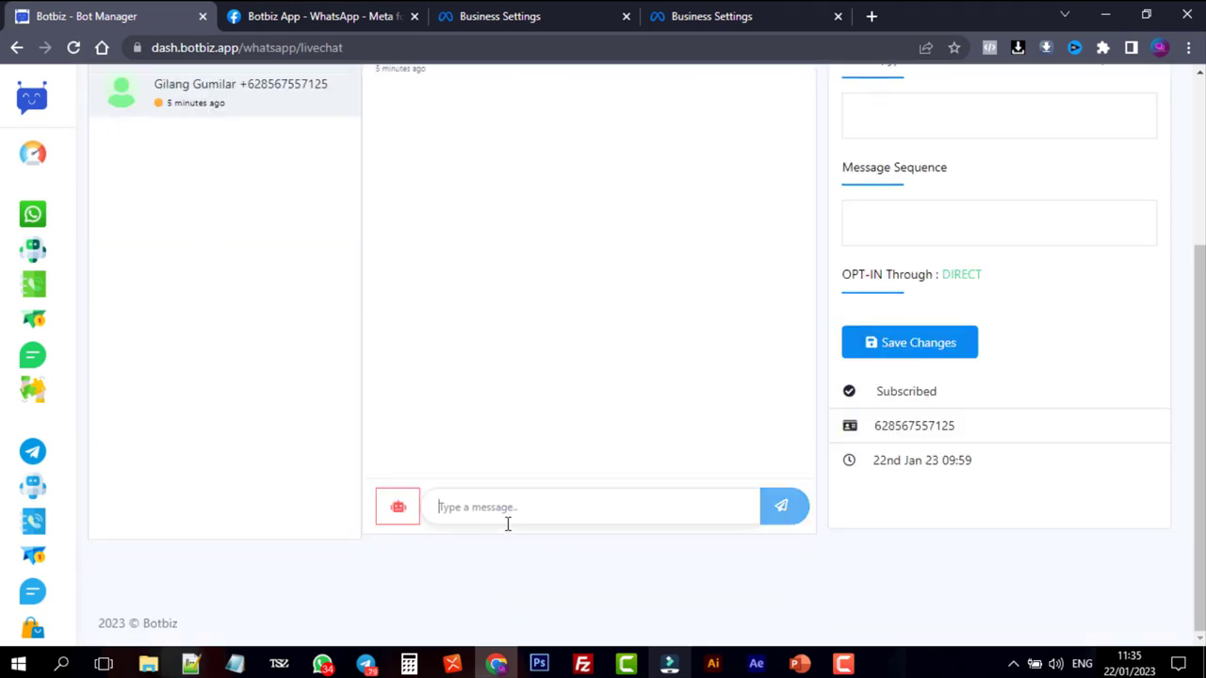
# Expand Botbiz's full navigation menu.
pyautogui.scroll(1, 668, 301)
pyautogui.scroll(1, 667, 301)
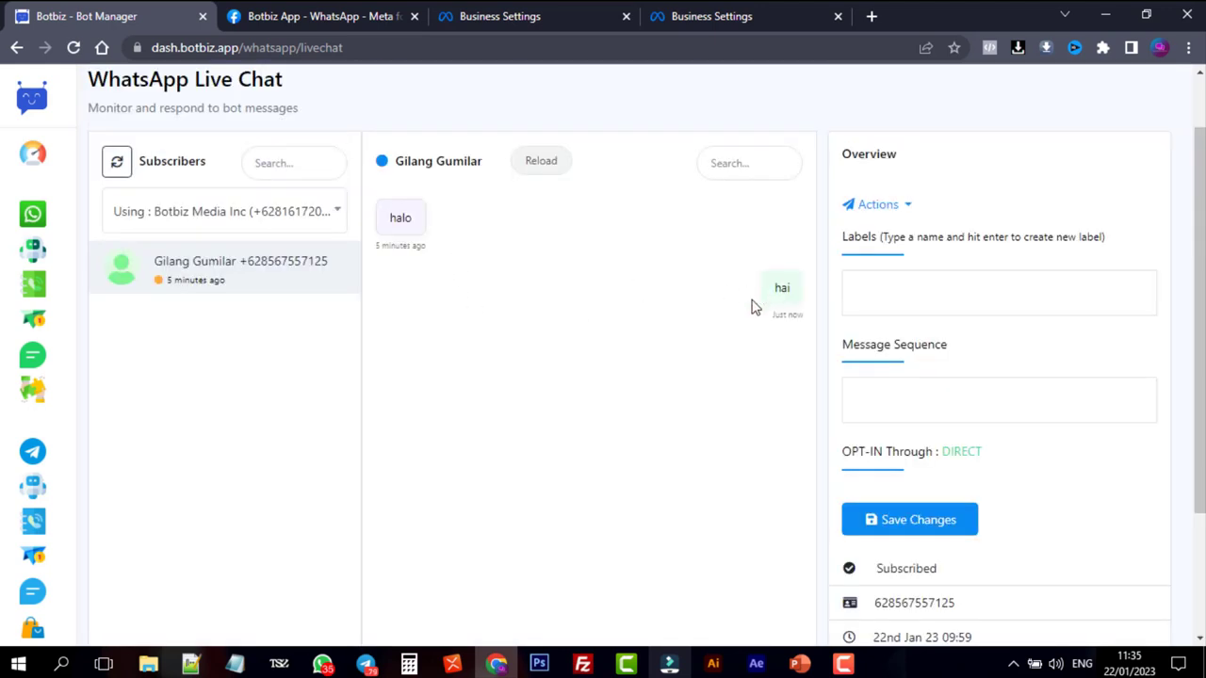
pyautogui.scroll(-2, 729, 380)
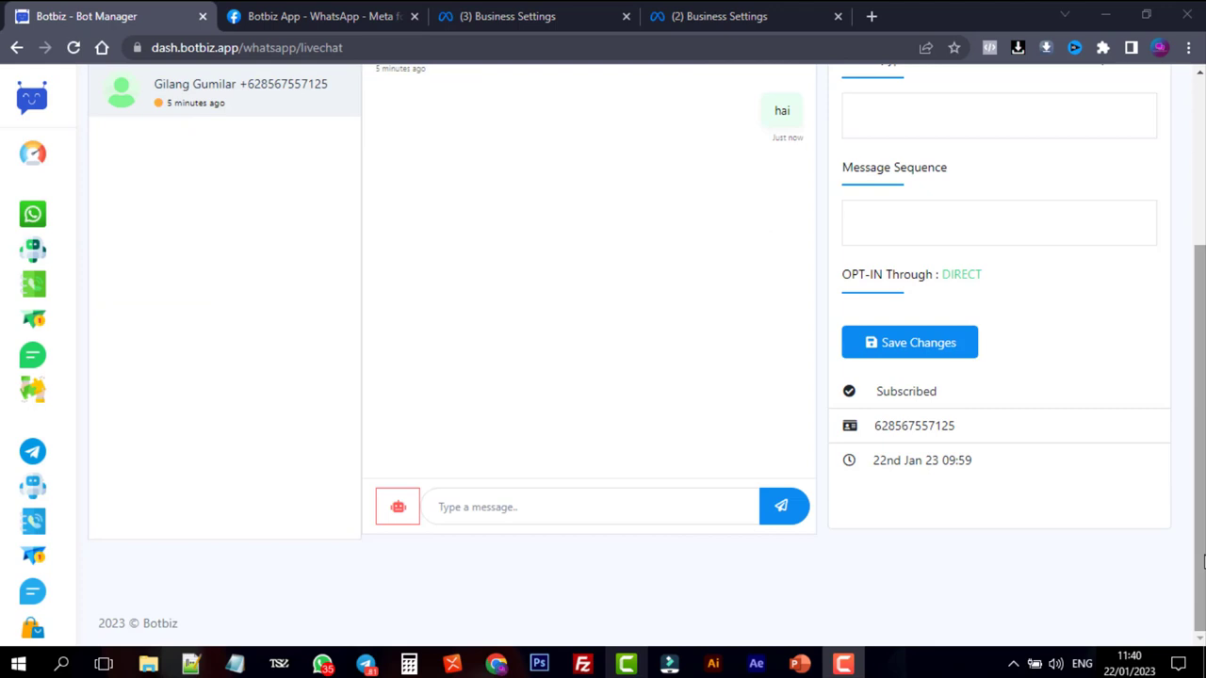
pyautogui.moveTo(1203, 563); pyautogui.dragTo(1204, 407)
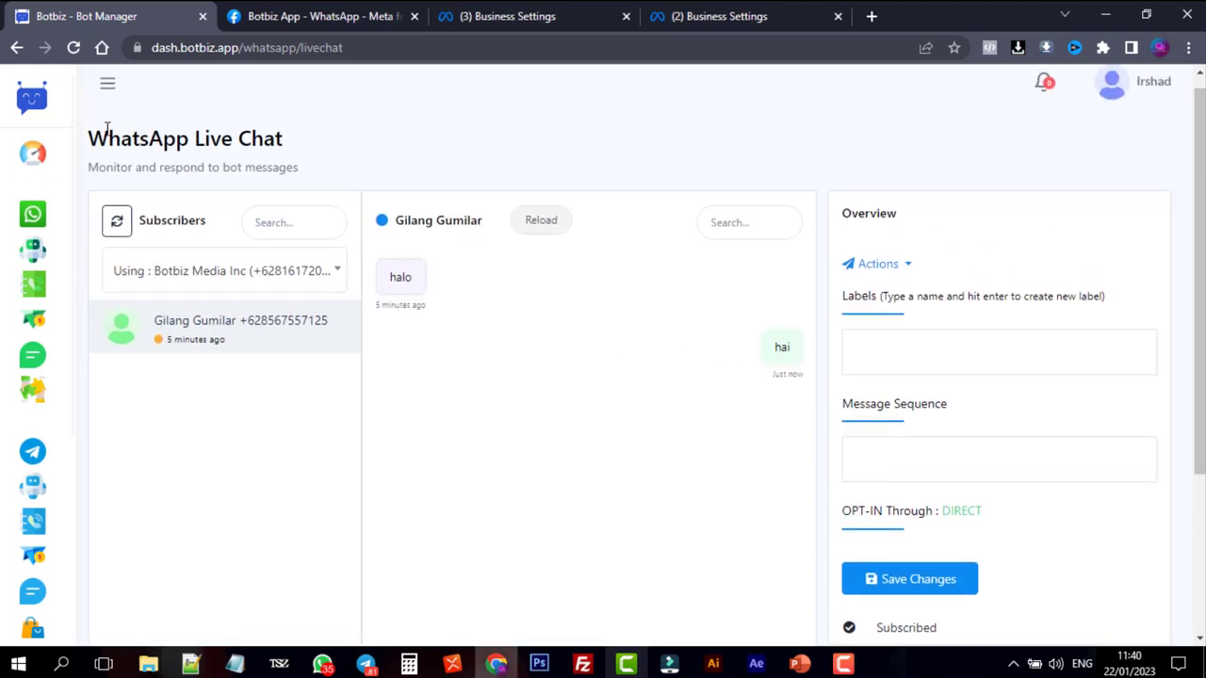
pyautogui.click(108, 83)
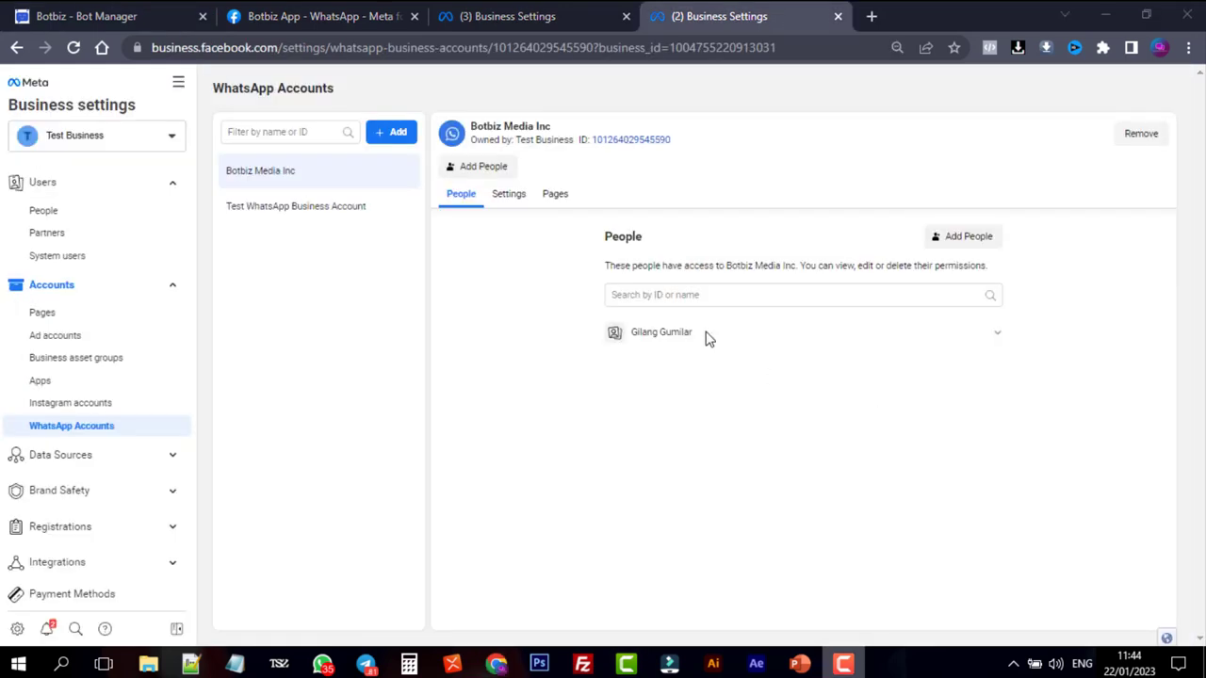
# Go to the phone number's Profile page in WhatsApp Manager from All tools.
pyautogui.click(178, 87)
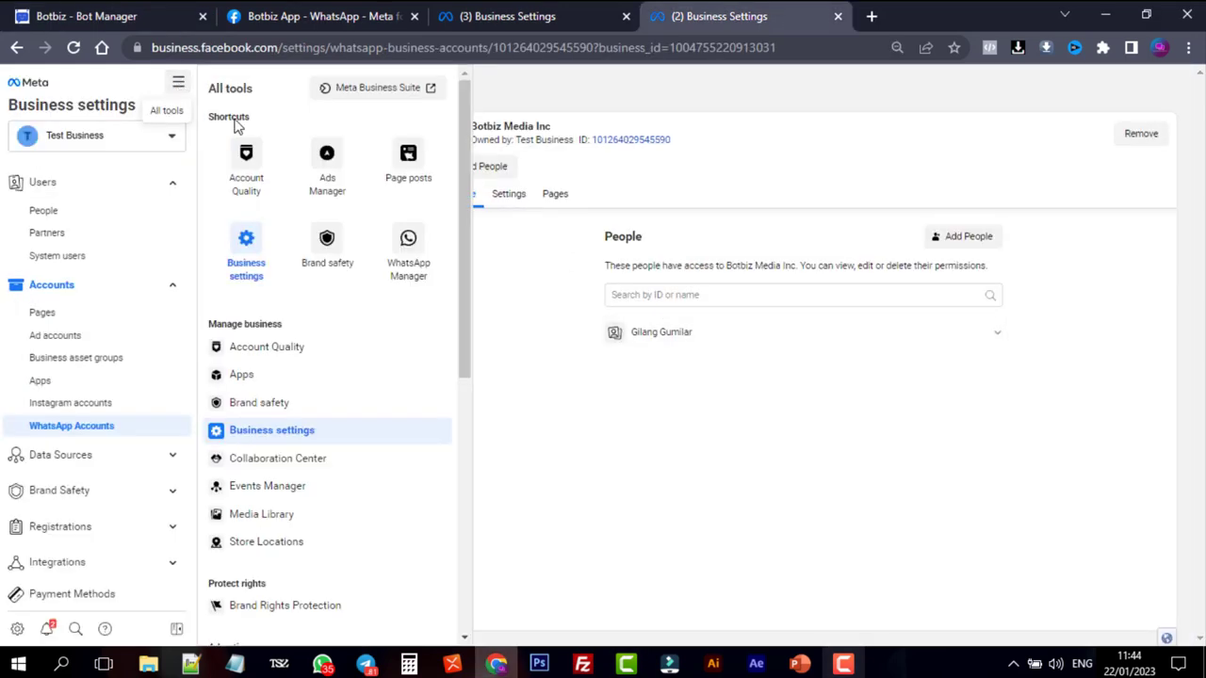
pyautogui.click(412, 260)
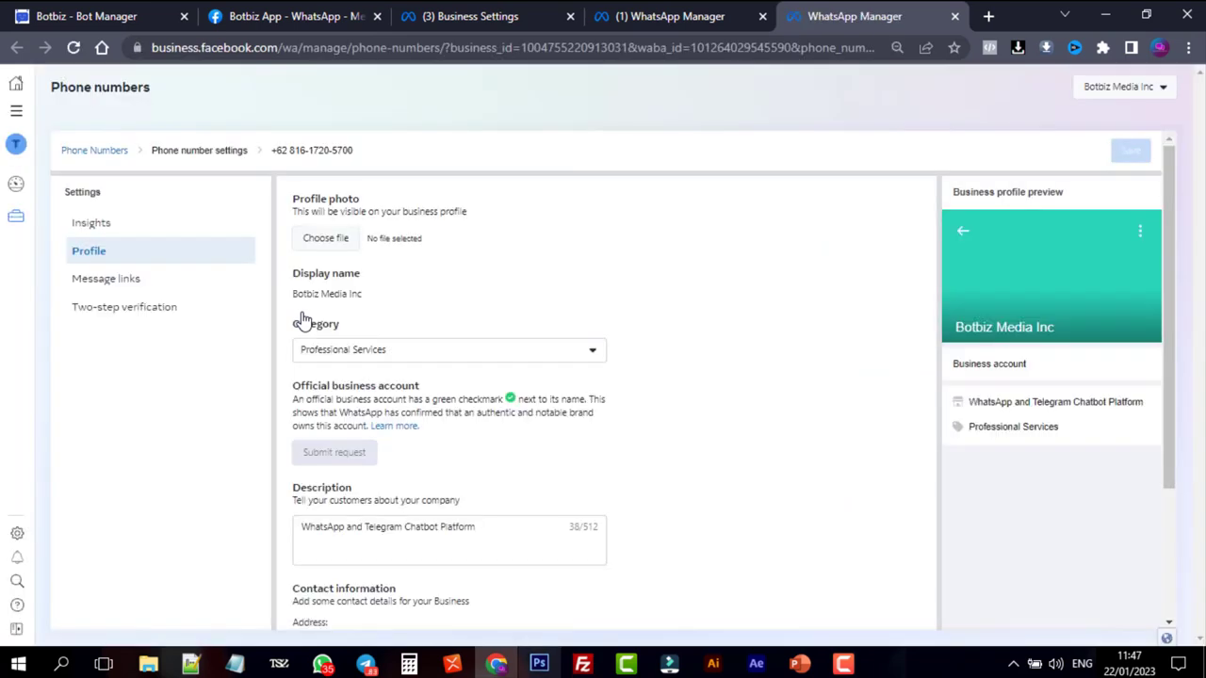
pyautogui.click(83, 251)
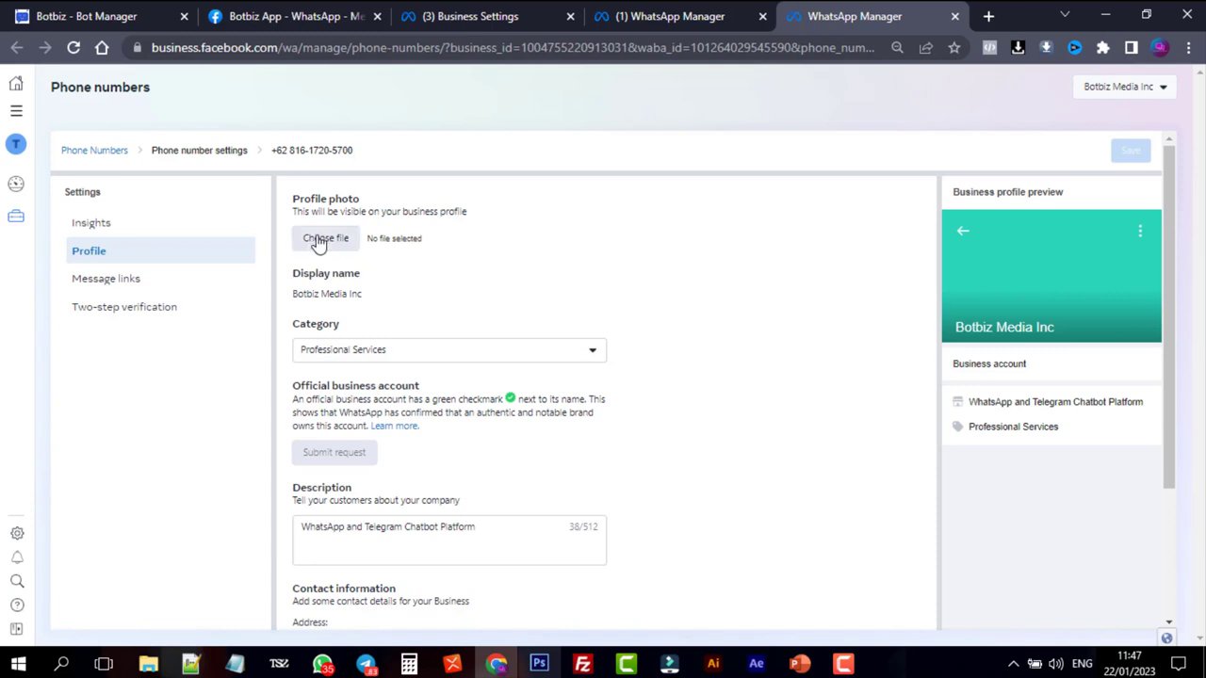
# Upload Slide5-12.jpg as the business profile photo and save the change.
pyautogui.click(318, 241)
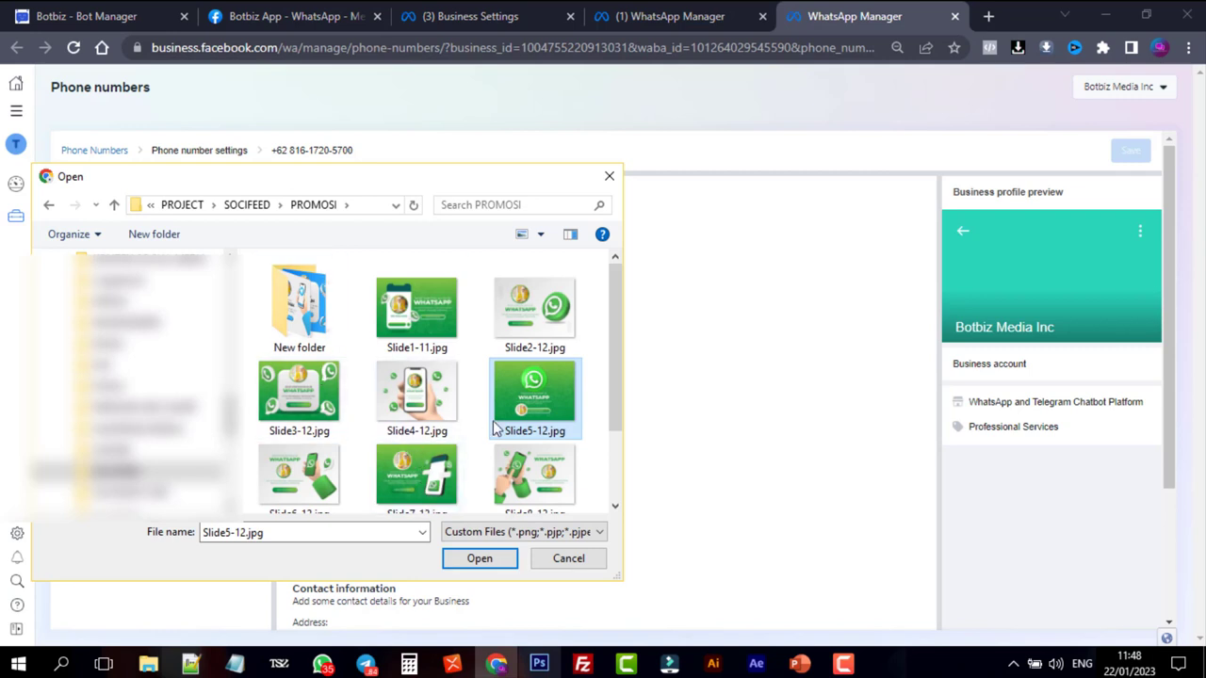
pyautogui.click(490, 561)
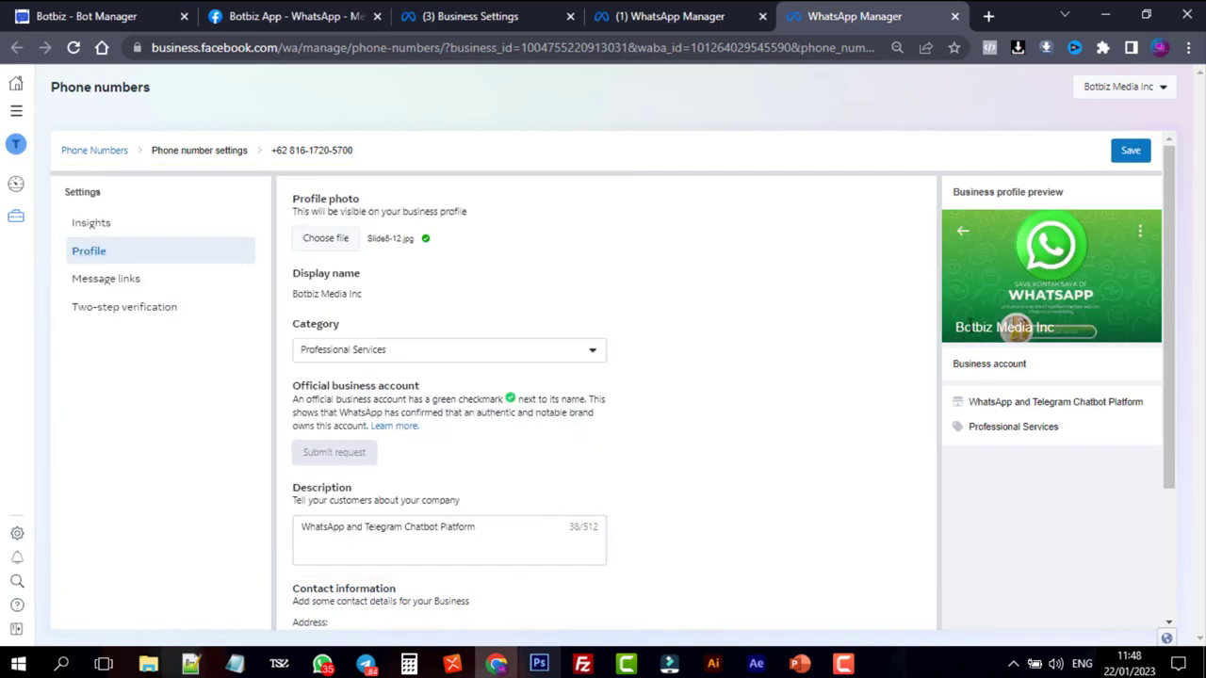
pyautogui.click(1136, 155)
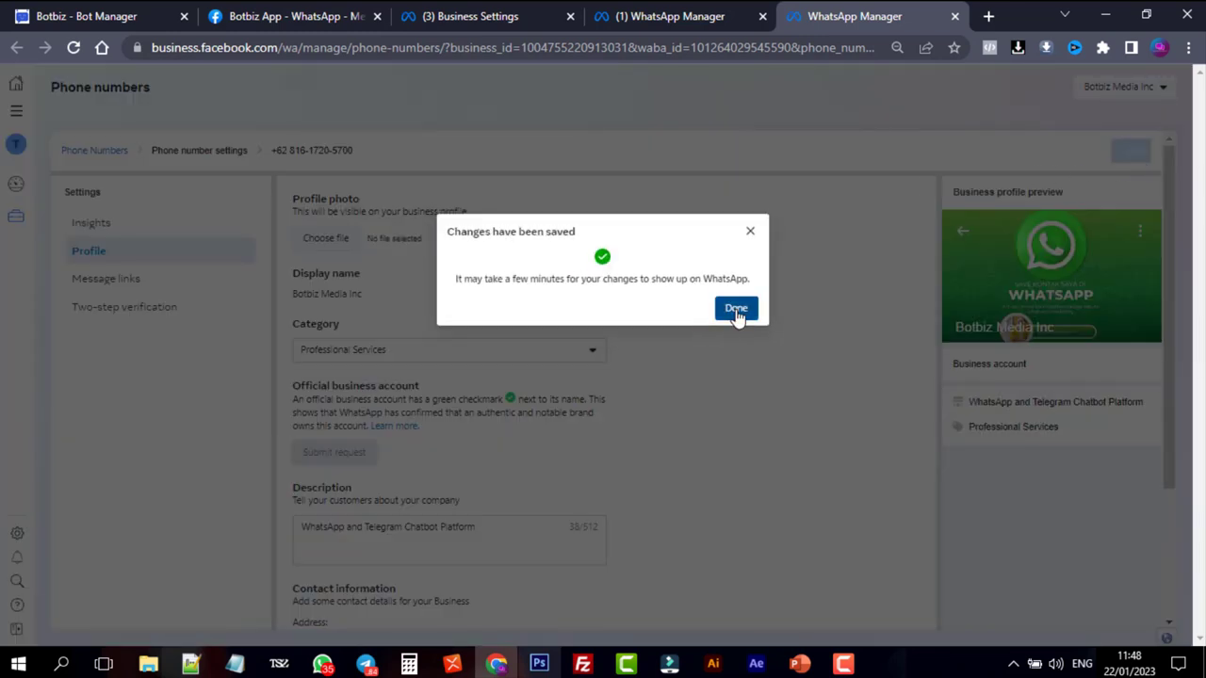
pyautogui.click(736, 309)
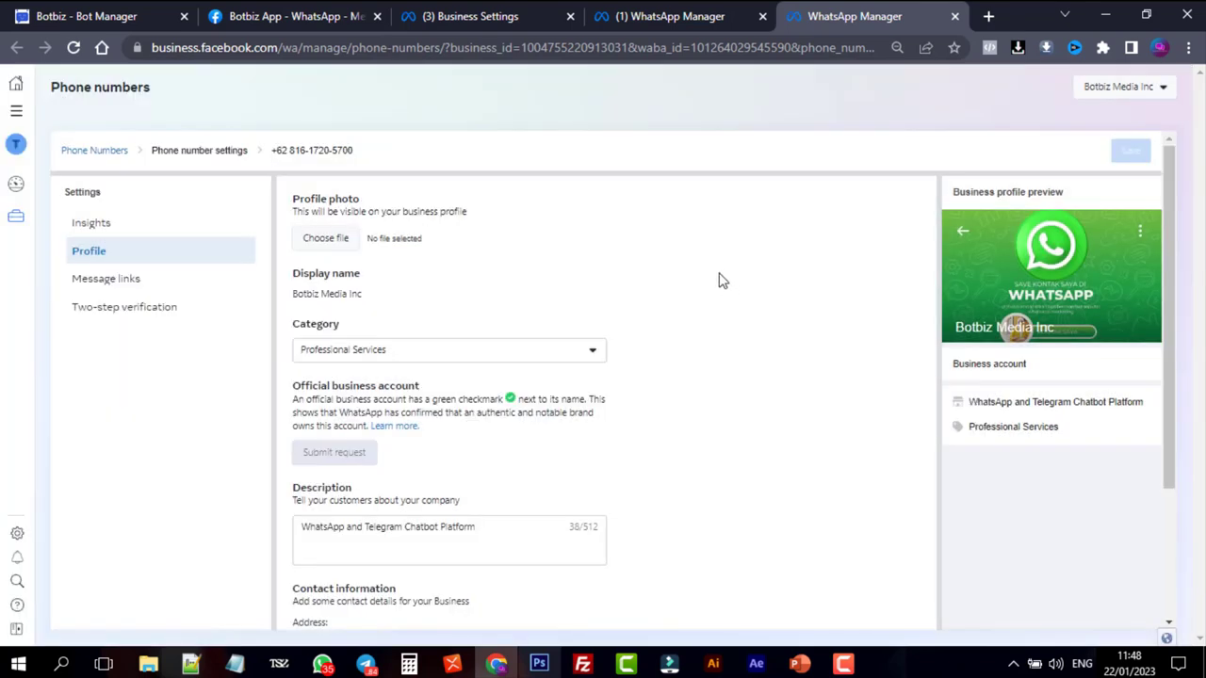
# Switch to WhatsApp Desktop to see the Botbiz App chat showing its new green profile picture.
pyautogui.hotkey('alt', 'Tab')
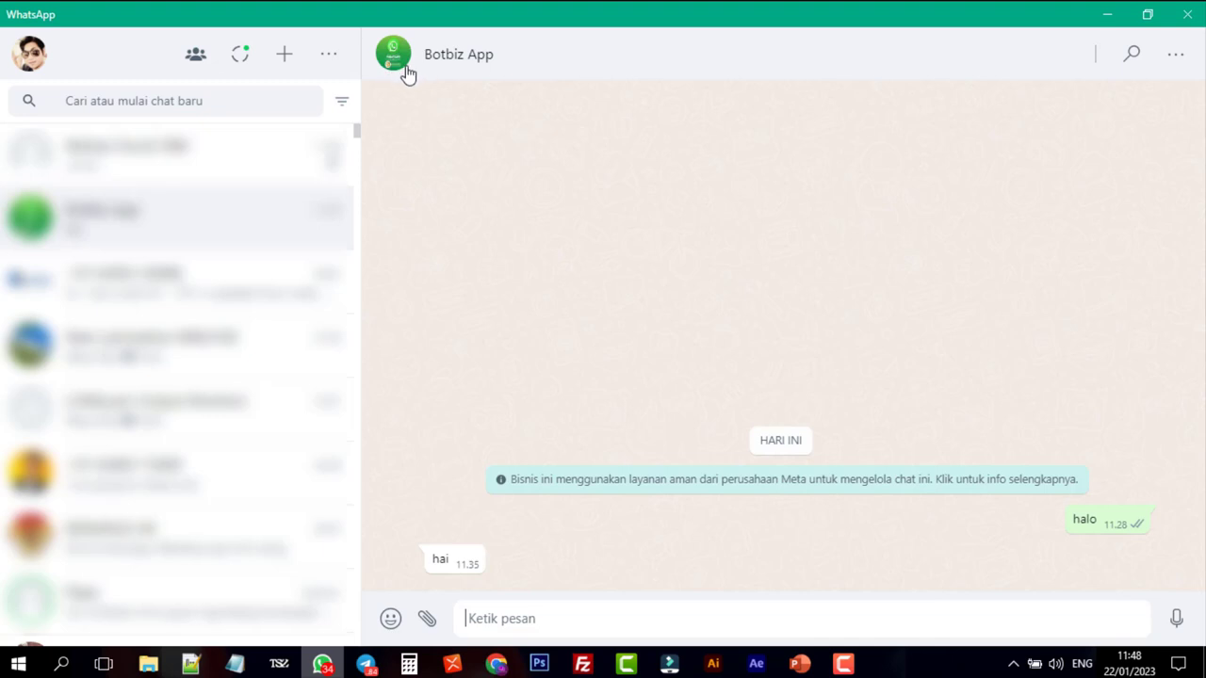